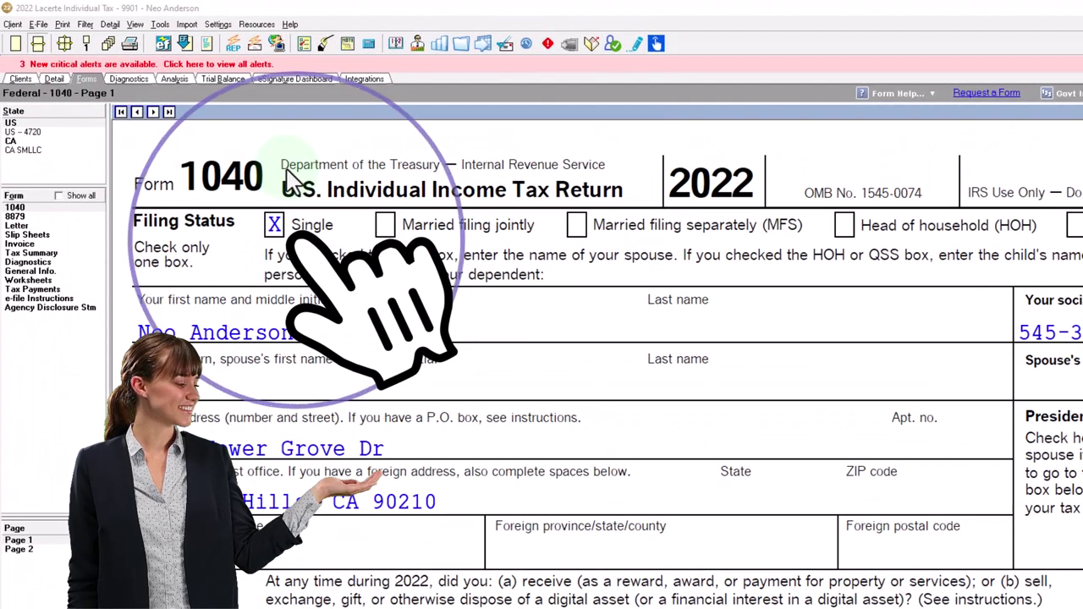
- Review the filing status and W-2 wage lines on page 1 of the 2022 Form 1040
scroll(358, 407, "down", 10)
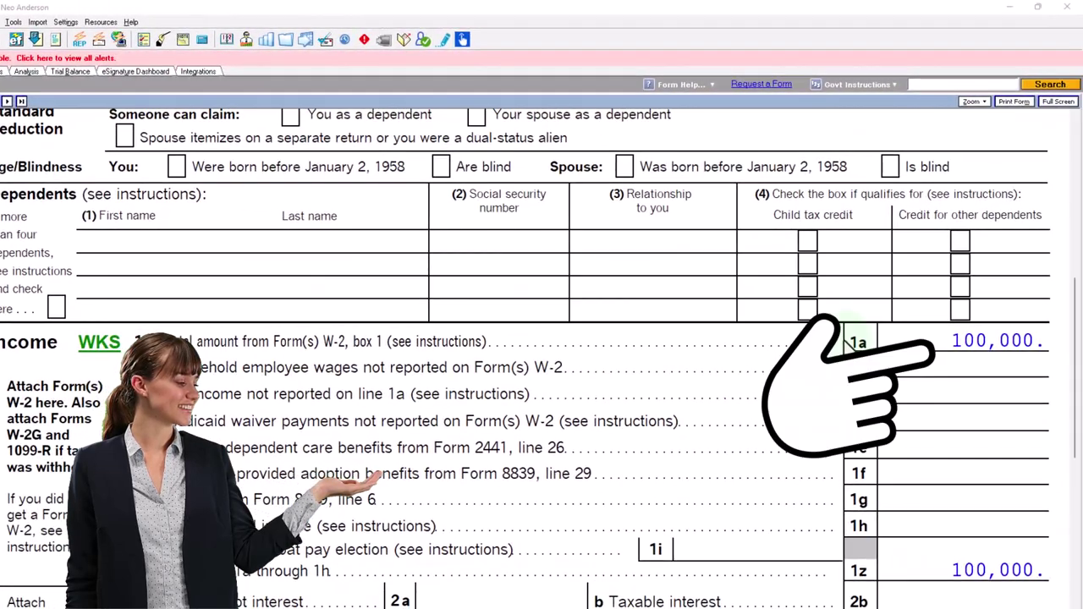
scroll(850, 343, "down", 4)
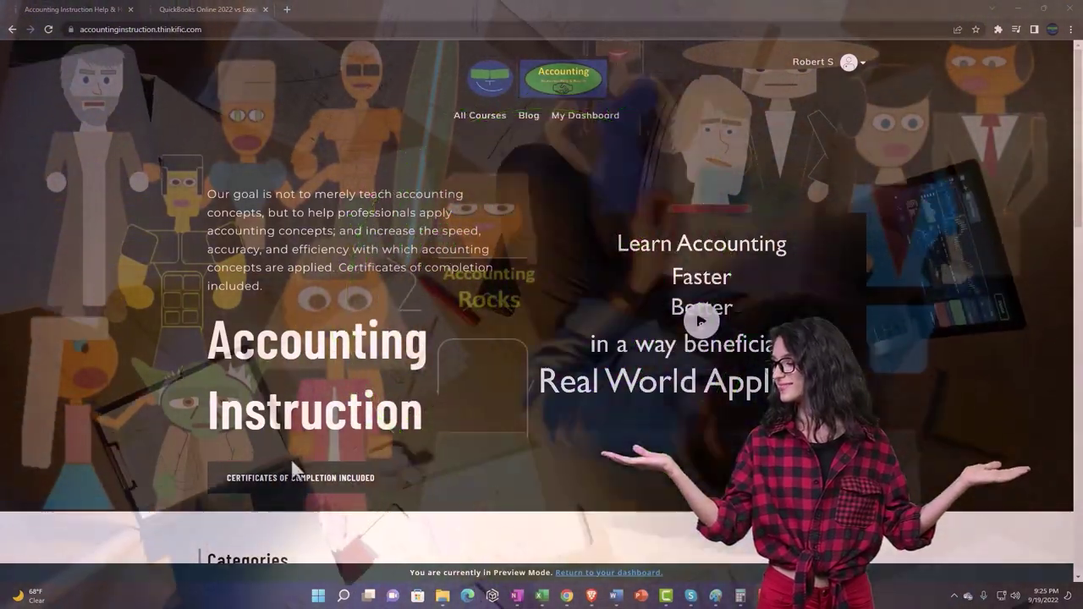
- Browse the Accounting Instruction site's course categories in Chrome, and look at the QuickBooks Online 2022 course's OneNote - Getting Started 2022 section
scroll(149, 472, "down", 1)
scroll(148, 464, "down", 6)
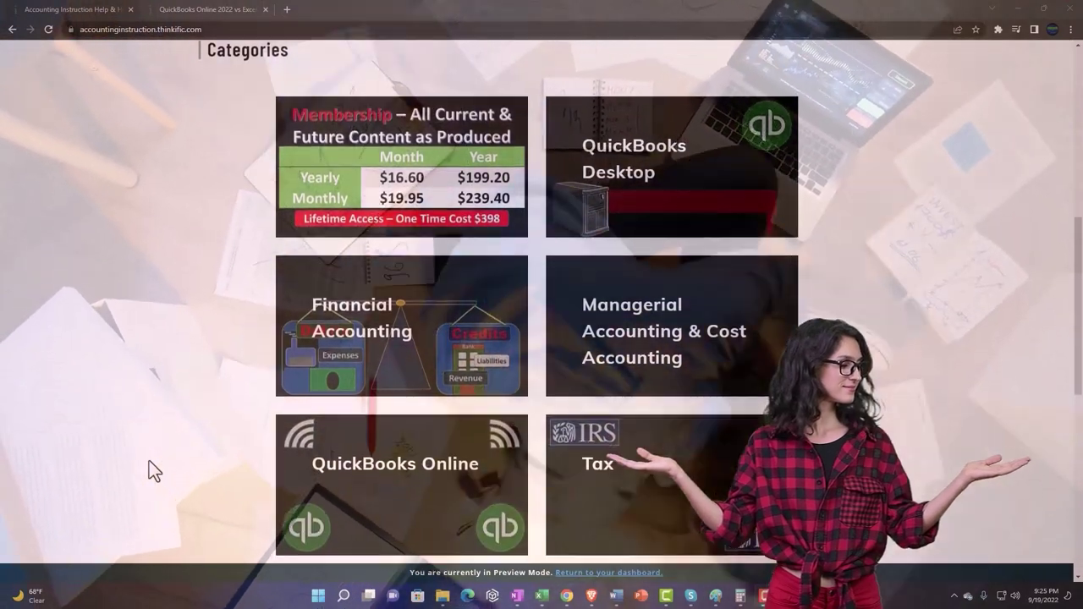
scroll(149, 462, "down", 5)
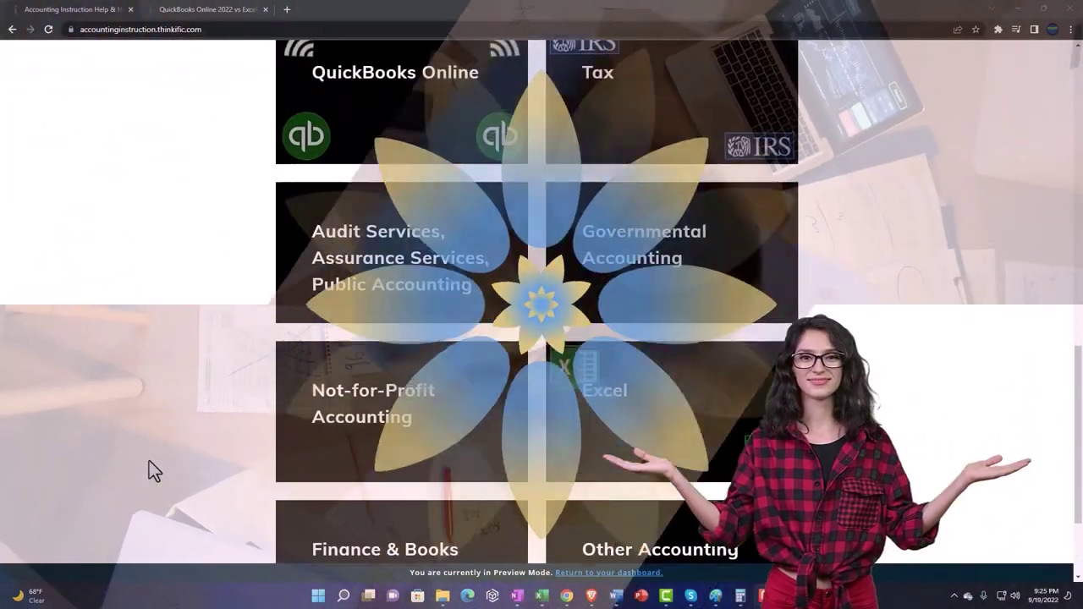
scroll(149, 462, "down", 1)
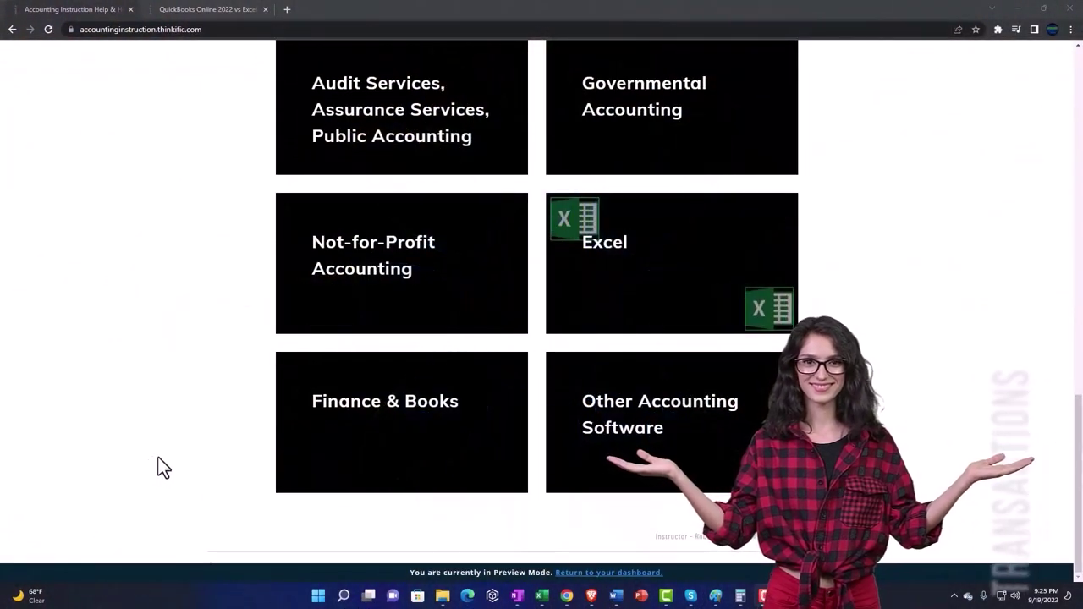
left_click(194, 10)
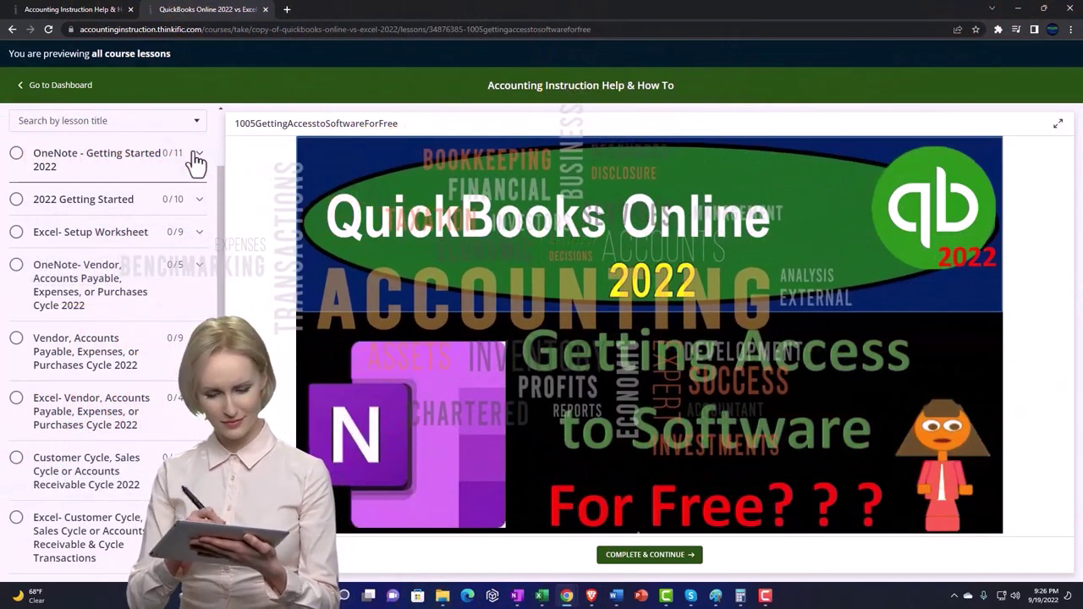
left_click(196, 161)
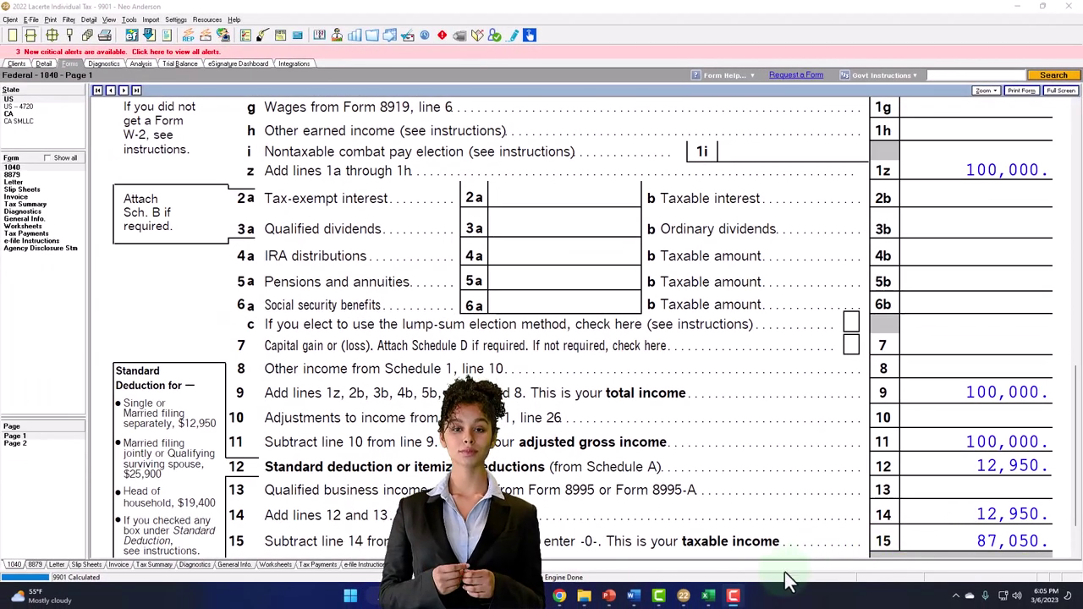
- Switch to the Excel tax formula worksheet and examine the standard deduction and taxable income cells
left_click(709, 598)
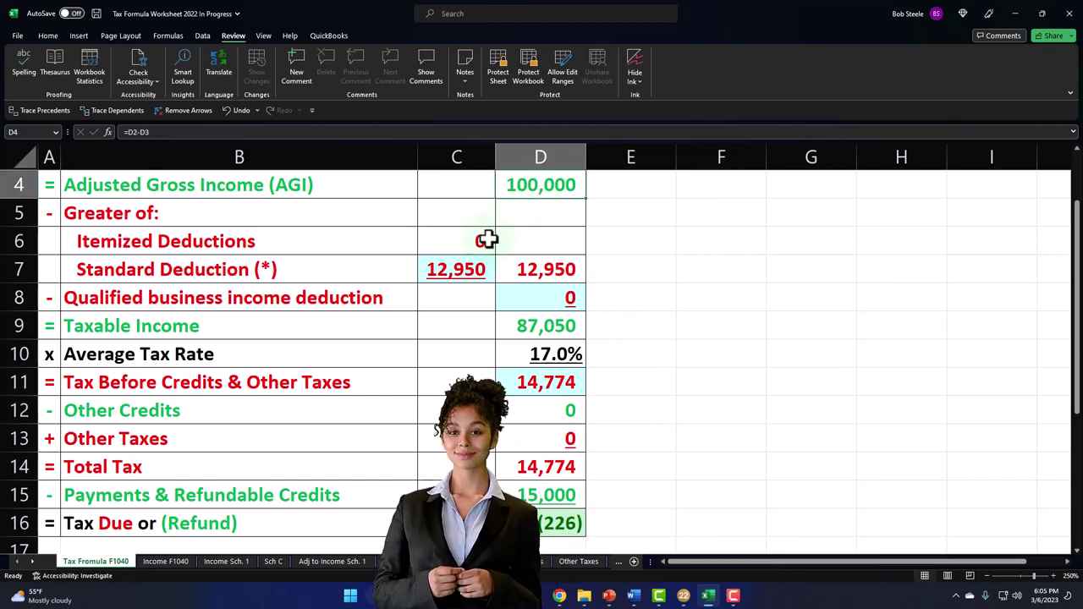
left_click(456, 269)
left_click(519, 330)
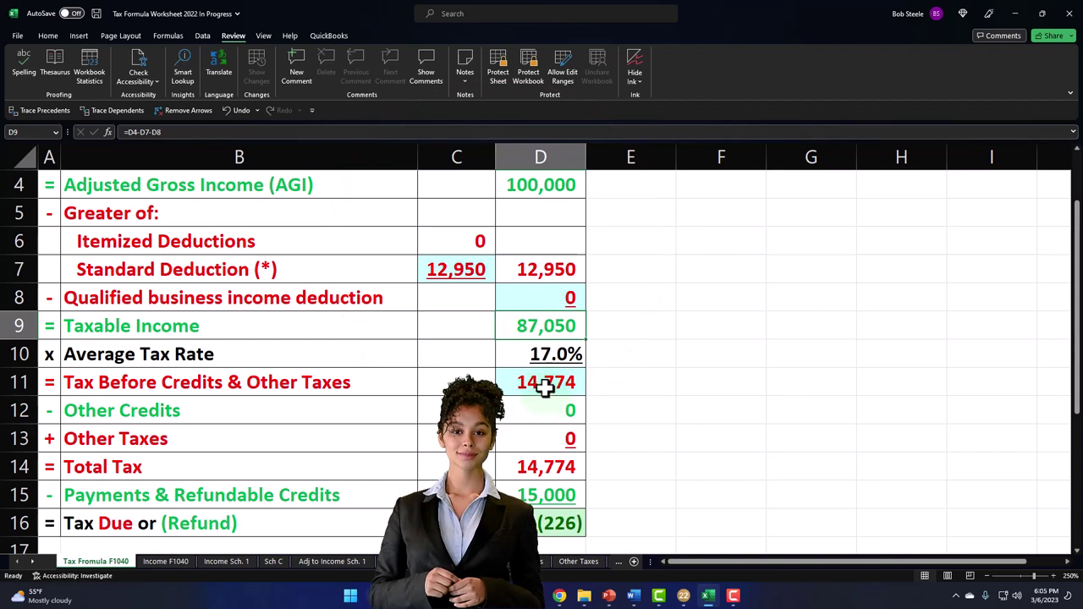
- Switch to Lacerte, review the tax, withholding and refund lines on Form 1040 page 2, and compare the refund with the Excel worksheet
left_click(685, 596)
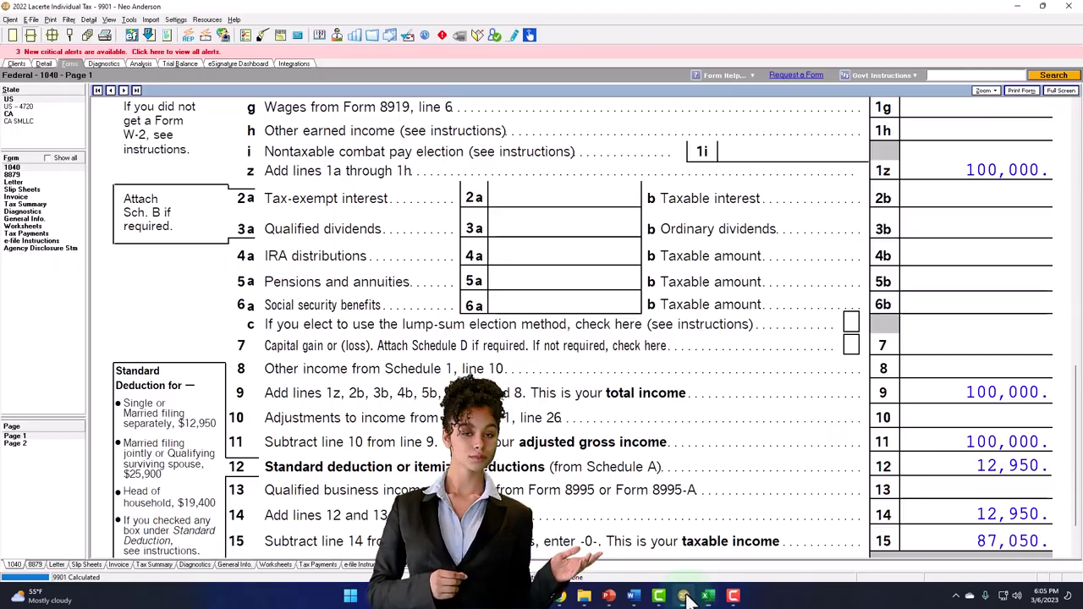
left_click(29, 444)
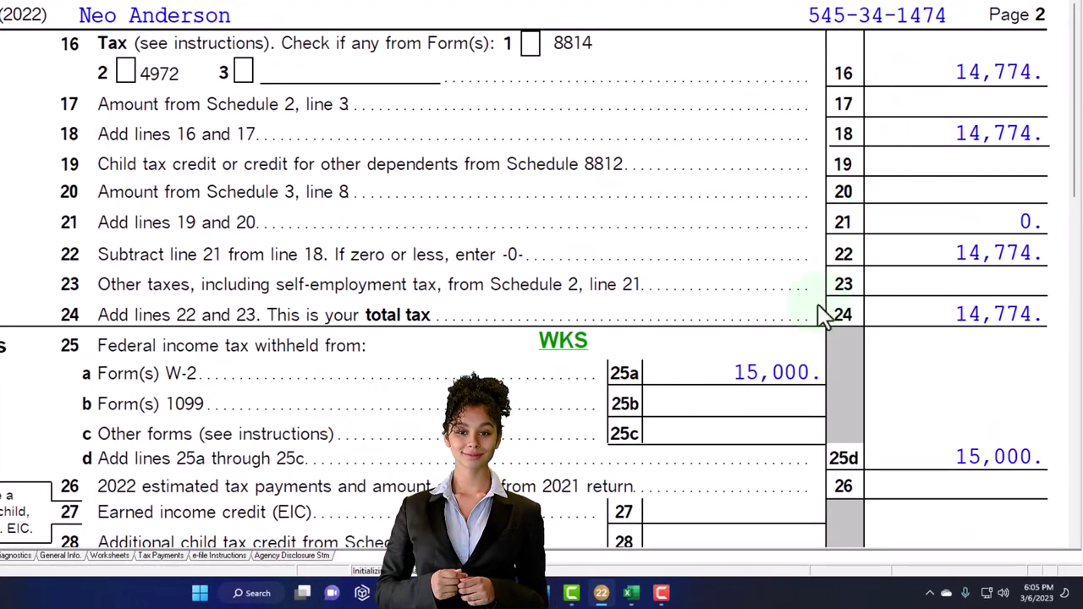
scroll(525, 287, "down", 1)
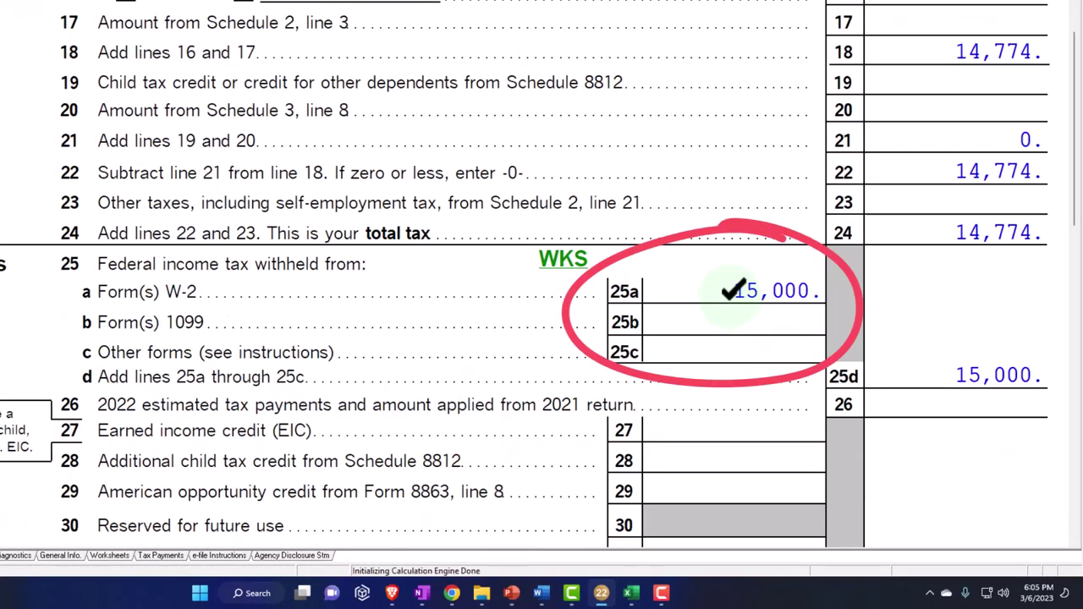
scroll(731, 305, "down", 3)
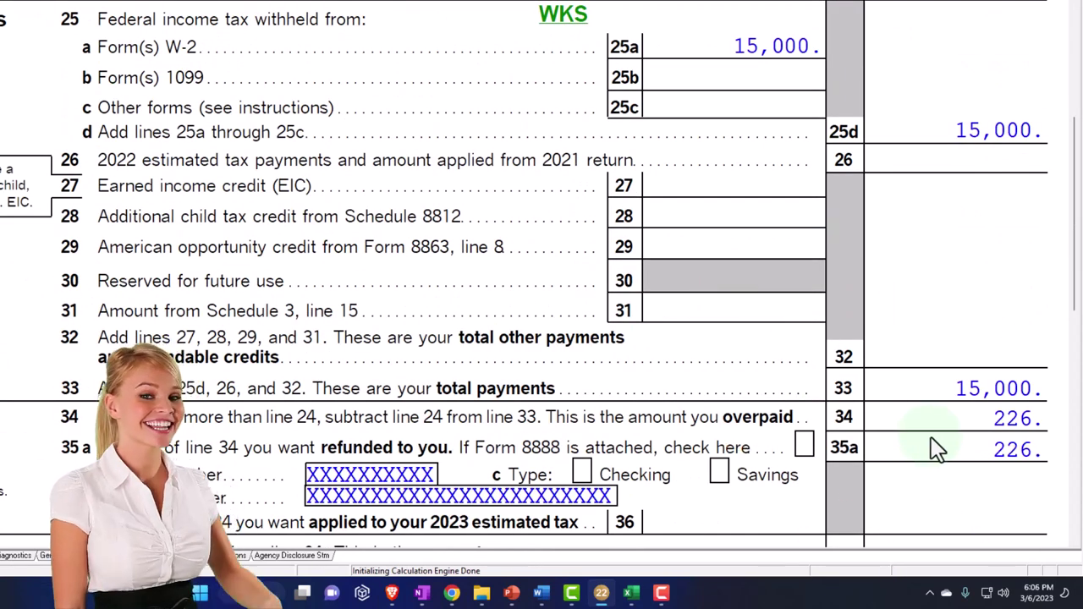
left_click(631, 593)
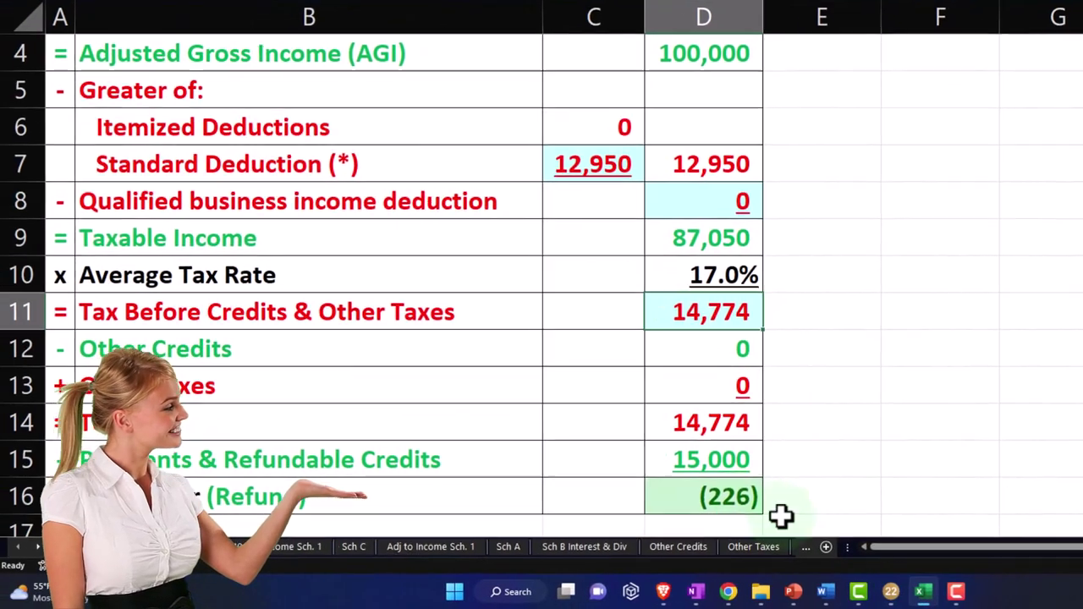
- Switch back to Lacerte and review the filing status, dependents and income sections on page 1 of Form 1040
left_click(930, 592)
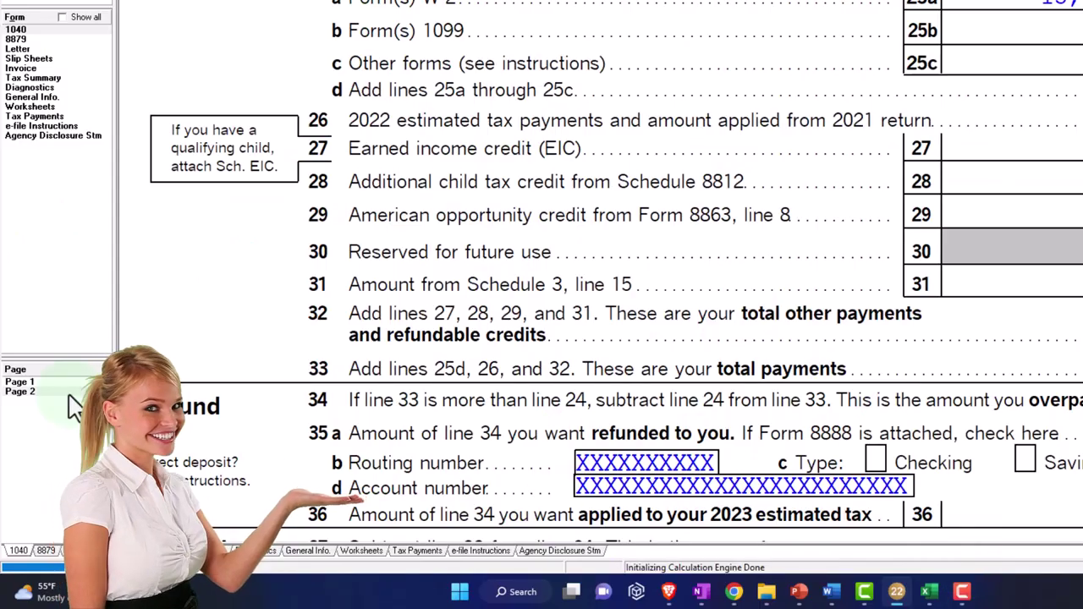
left_click(37, 382)
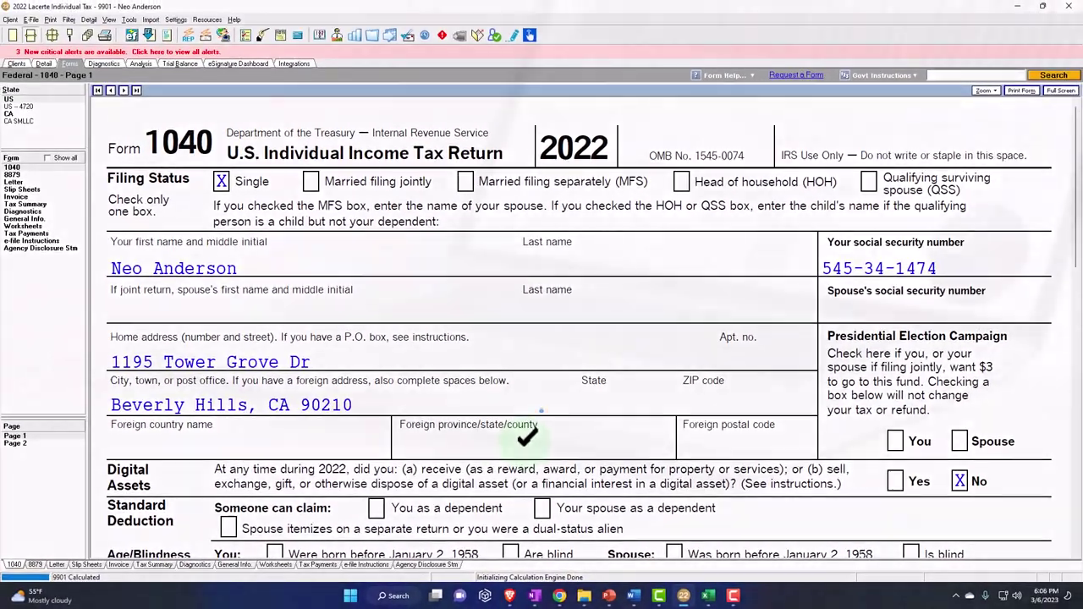
left_click(690, 378)
scroll(526, 435, "down", 5)
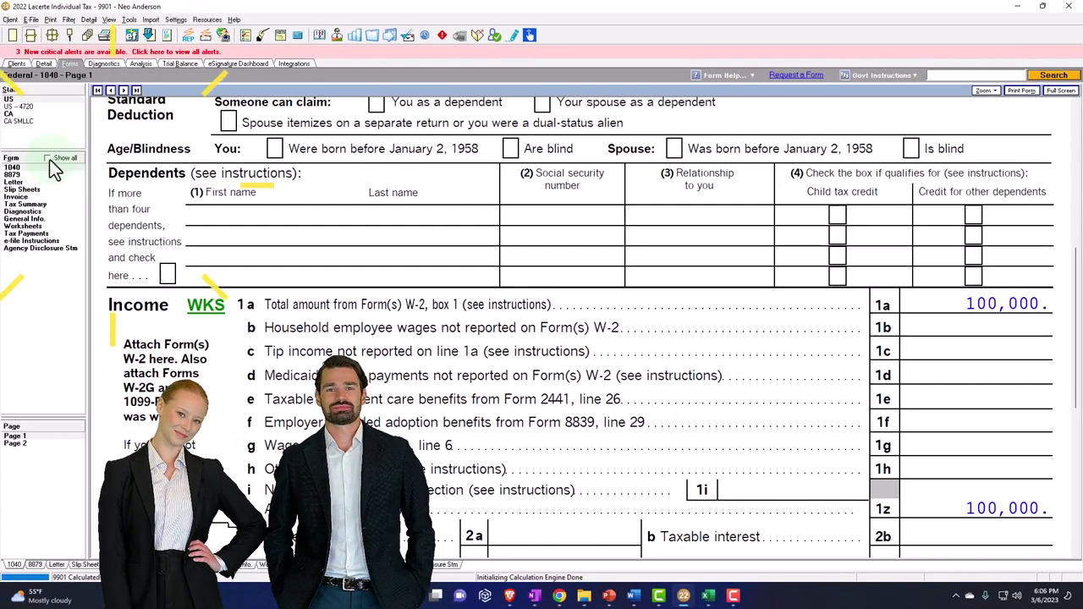
- Show all available forms in the form list and examine the additional income lines on Schedule 1
left_click(47, 158)
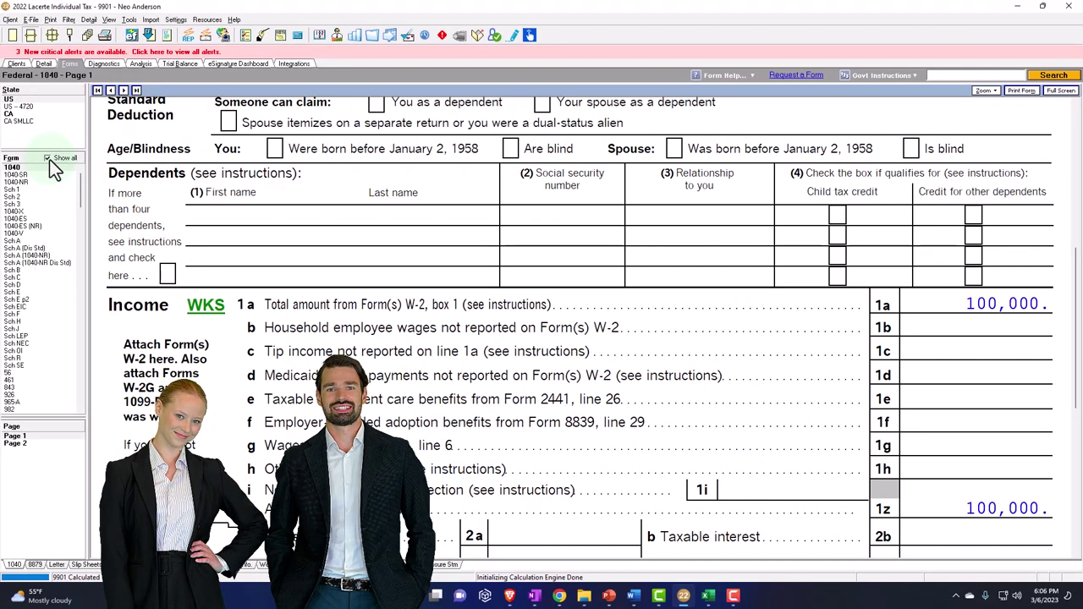
left_click(15, 190)
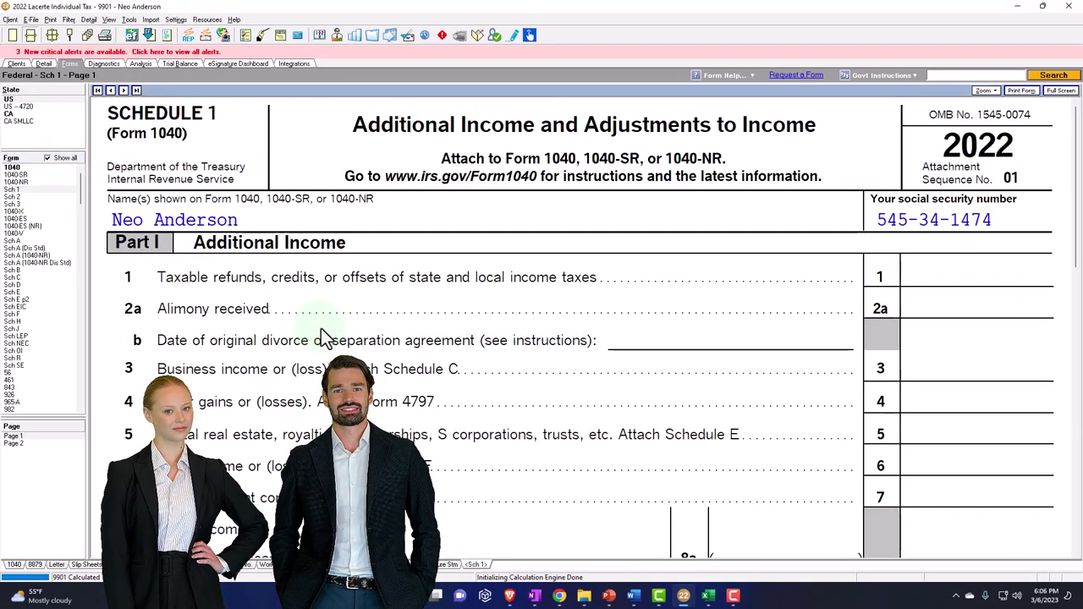
scroll(326, 337, "down", 2)
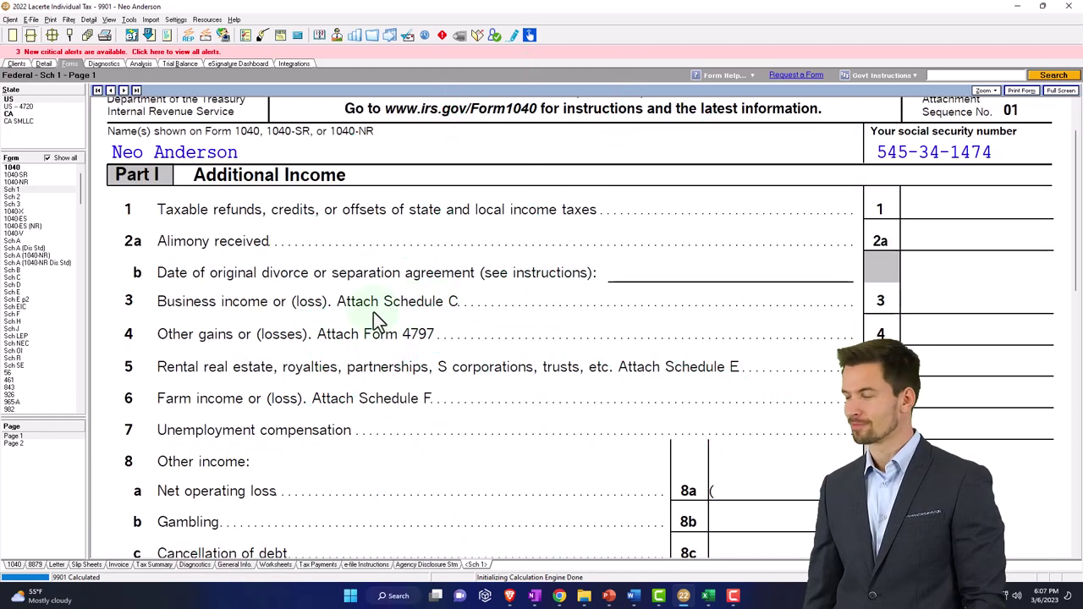
- Return to Form 1040 and examine the income lines down to other income from Schedule 1
left_click(12, 167)
scroll(541, 322, "down", 5)
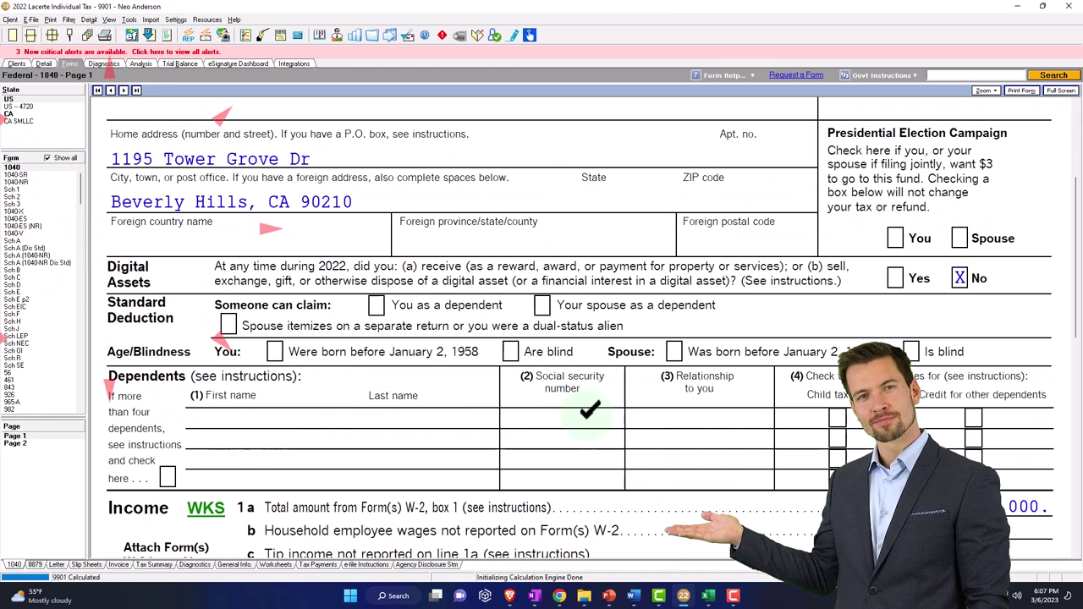
scroll(589, 411, "down", 5)
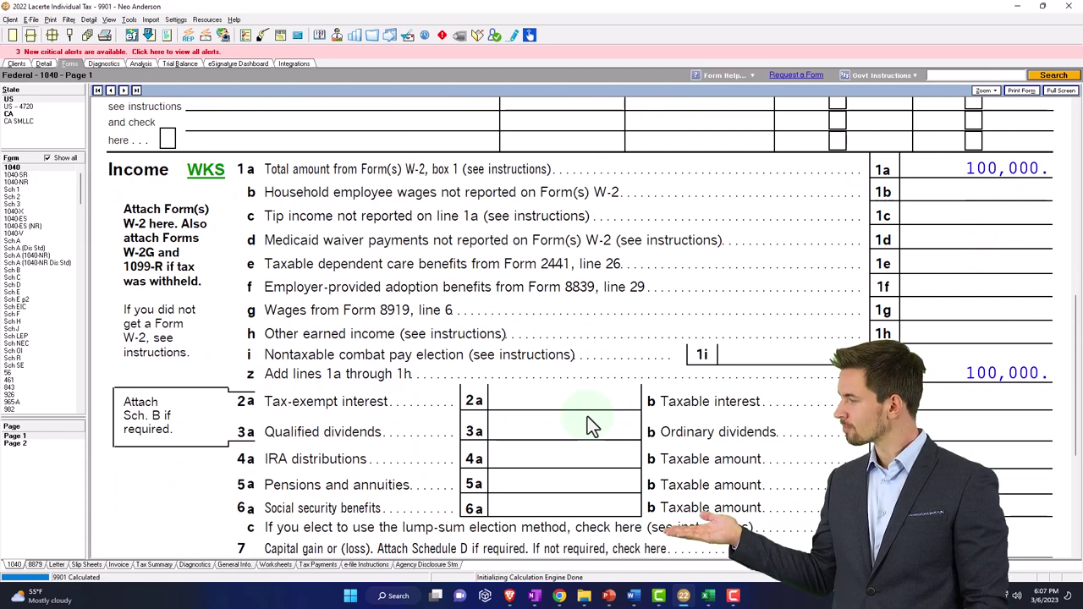
scroll(587, 416, "down", 1)
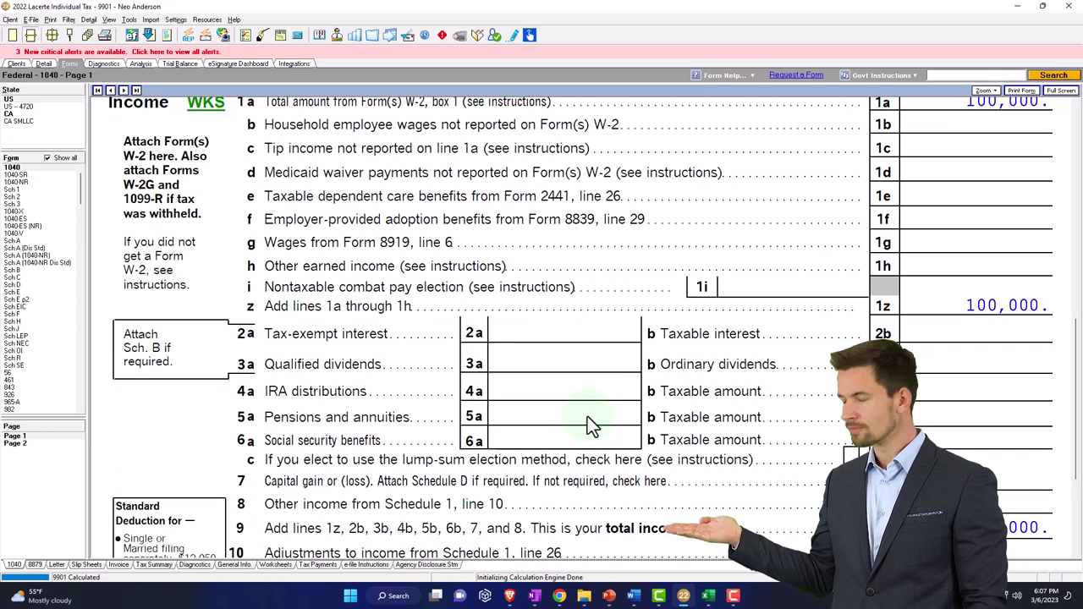
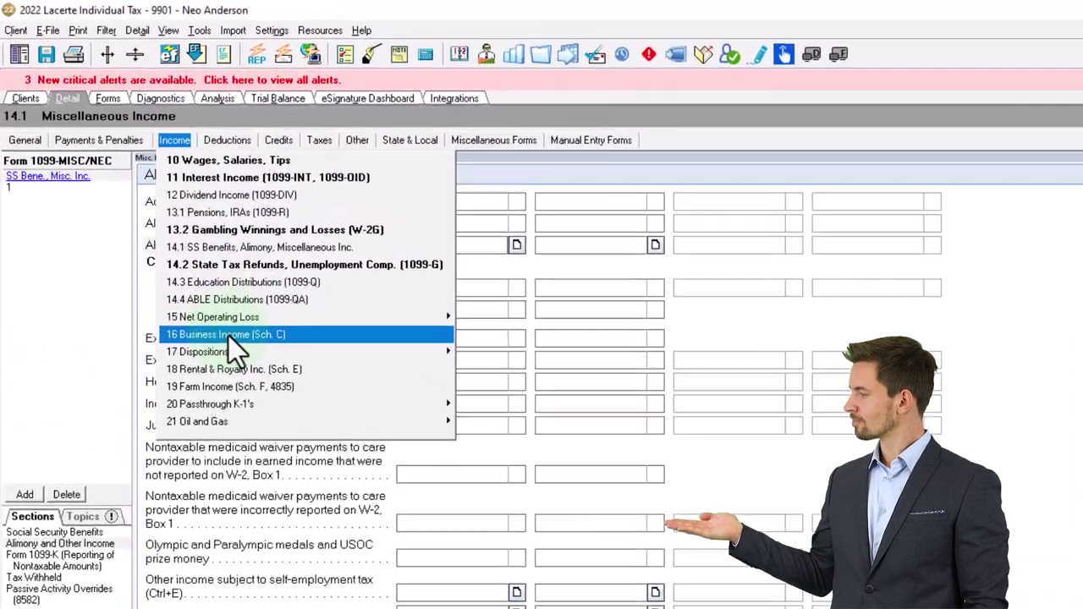
- Open the Business Income (Schedule C) input screen and enter 30,000 as federal gross receipts or sales
left_click(149, 222)
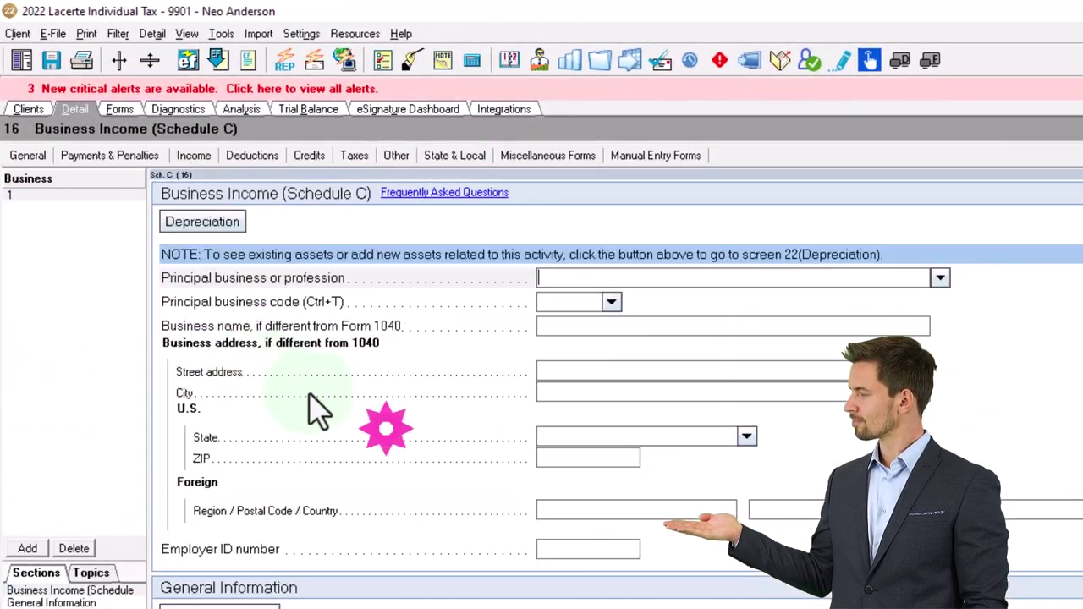
scroll(440, 436, "down", 5)
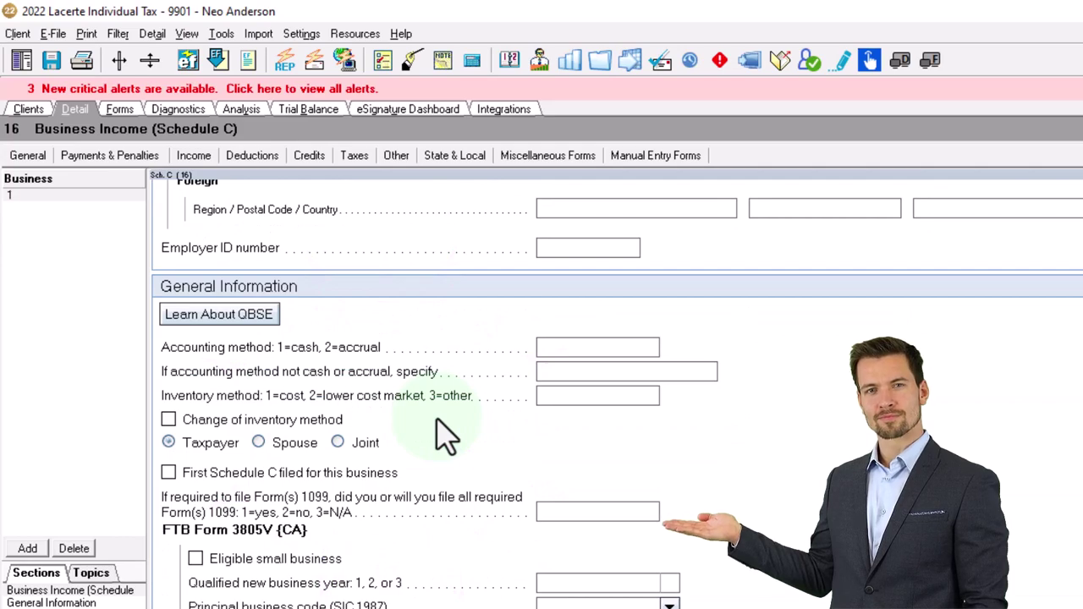
scroll(437, 426, "down", 3)
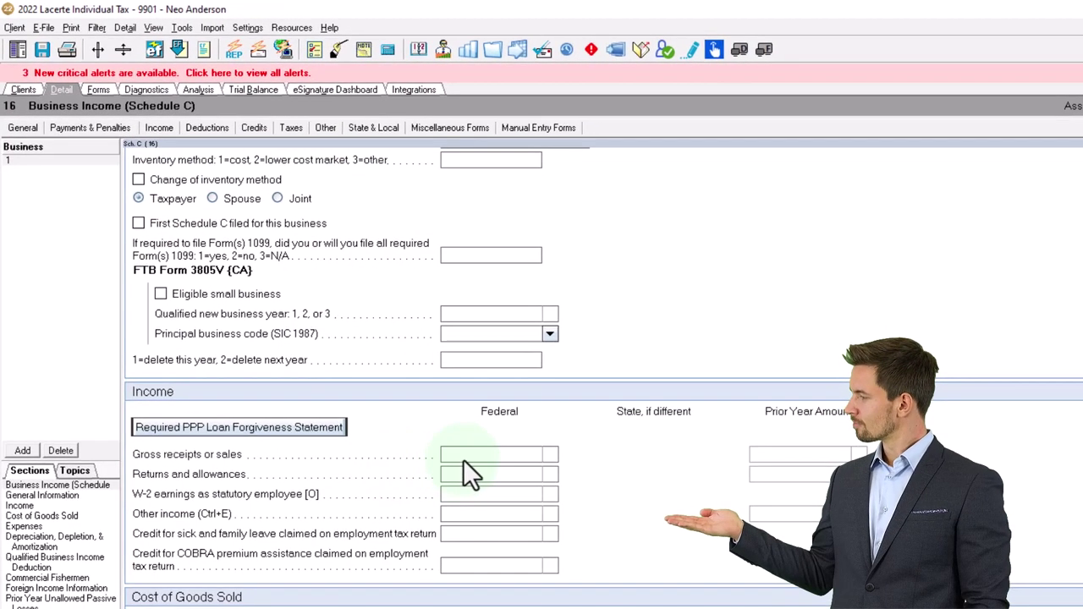
type("30000")
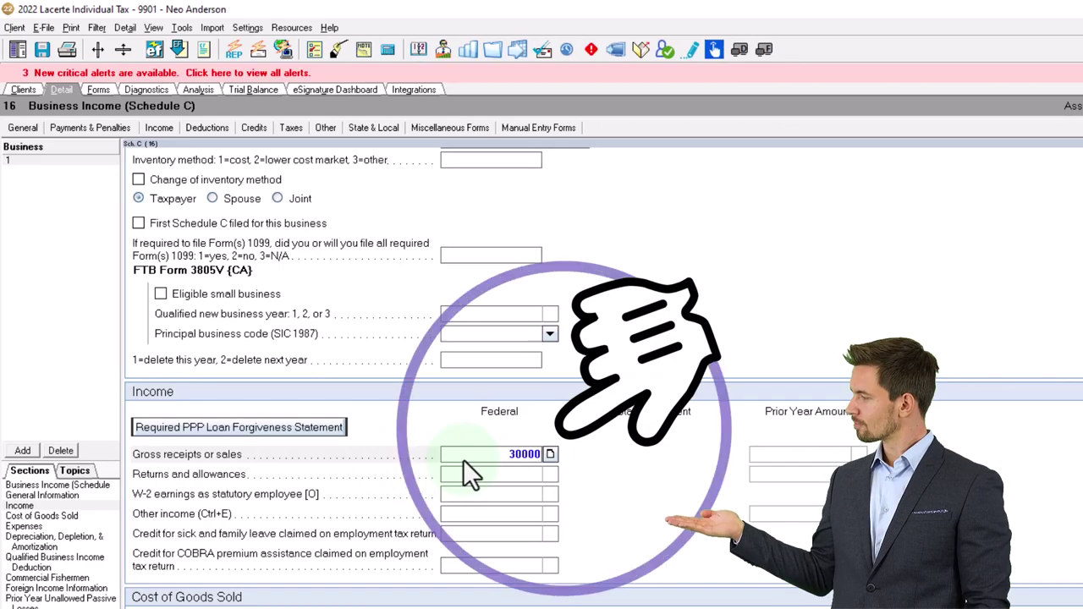
key("Return")
- Enter 10,000 as the federal advertising expense for the Schedule C business
scroll(467, 442, "down", 3)
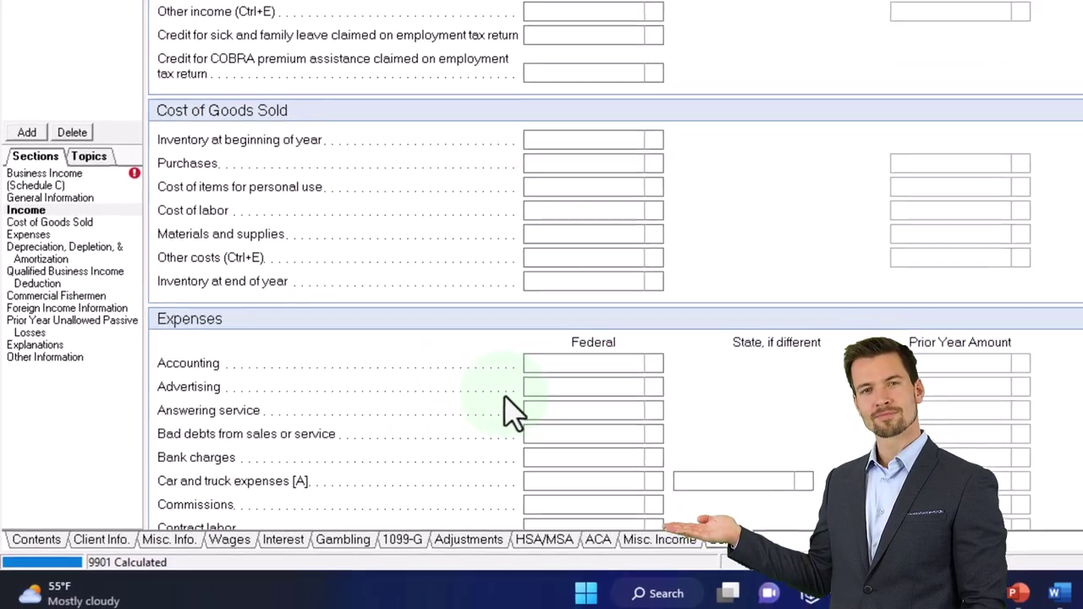
left_click(542, 451)
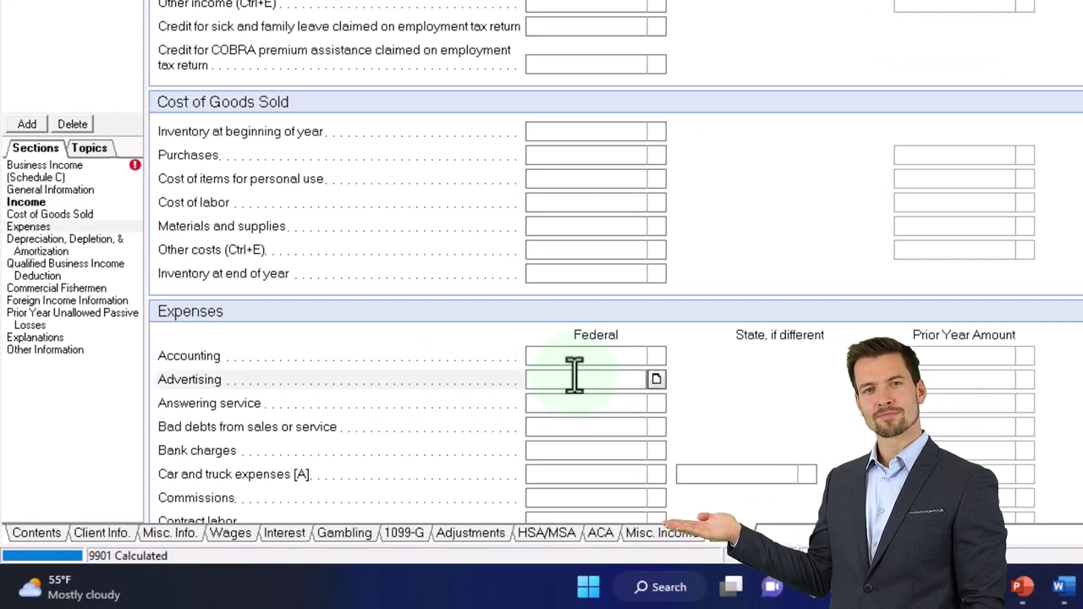
type("10,000")
key("Return")
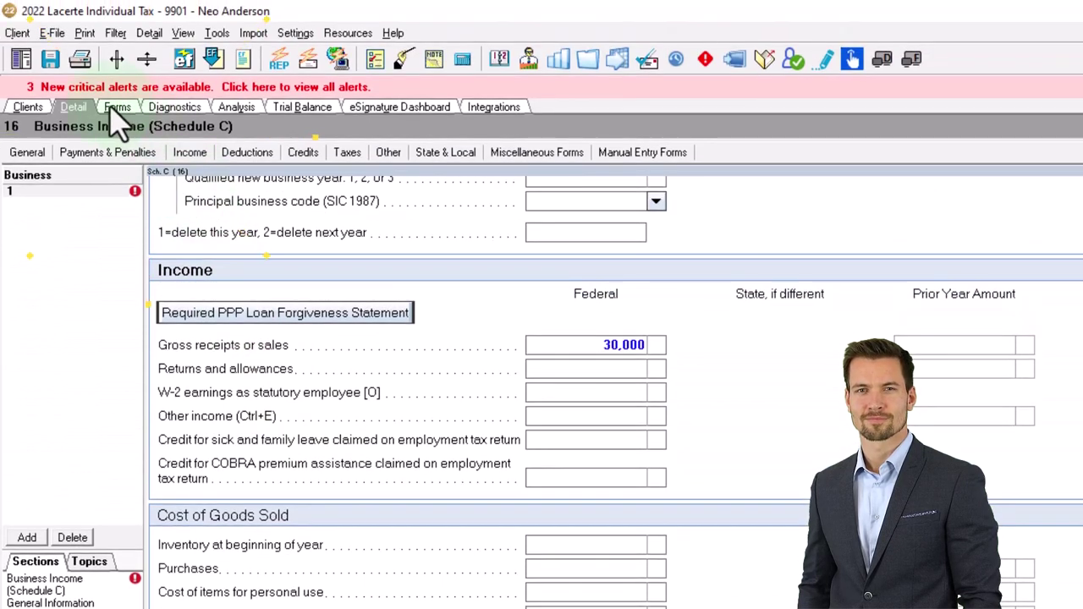
- Go back to the tax forms, limit the form list to the forms in use, and review Schedule C page 1
left_click(118, 107)
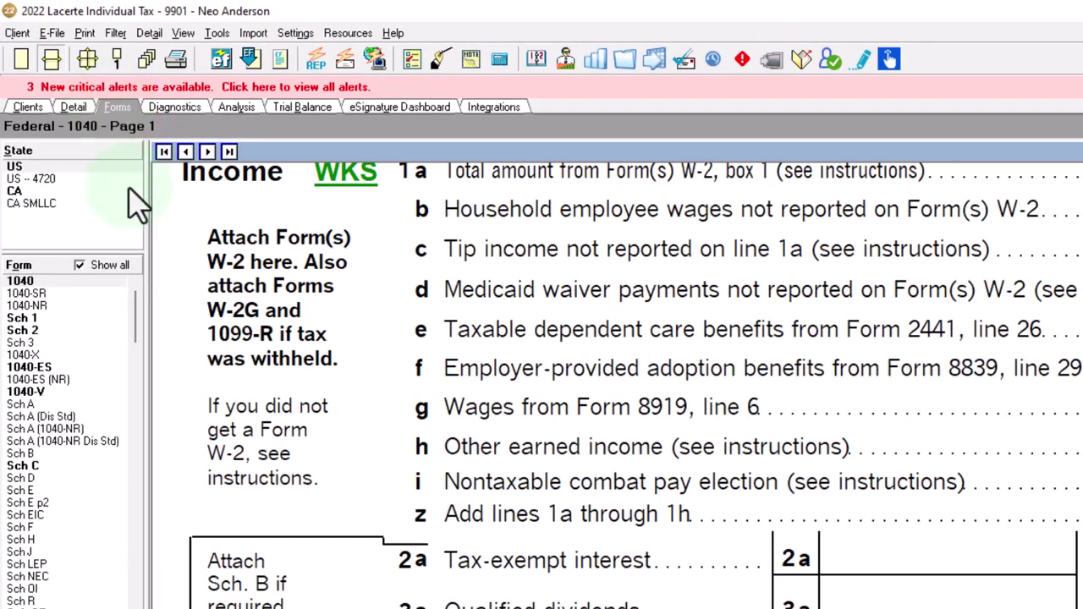
left_click(81, 265)
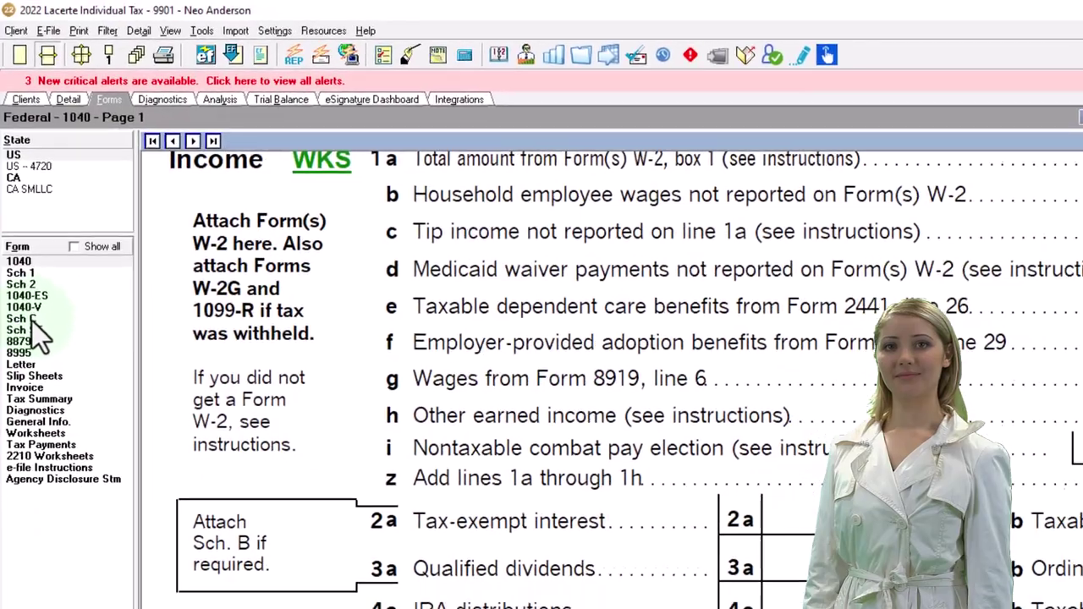
left_click(26, 342)
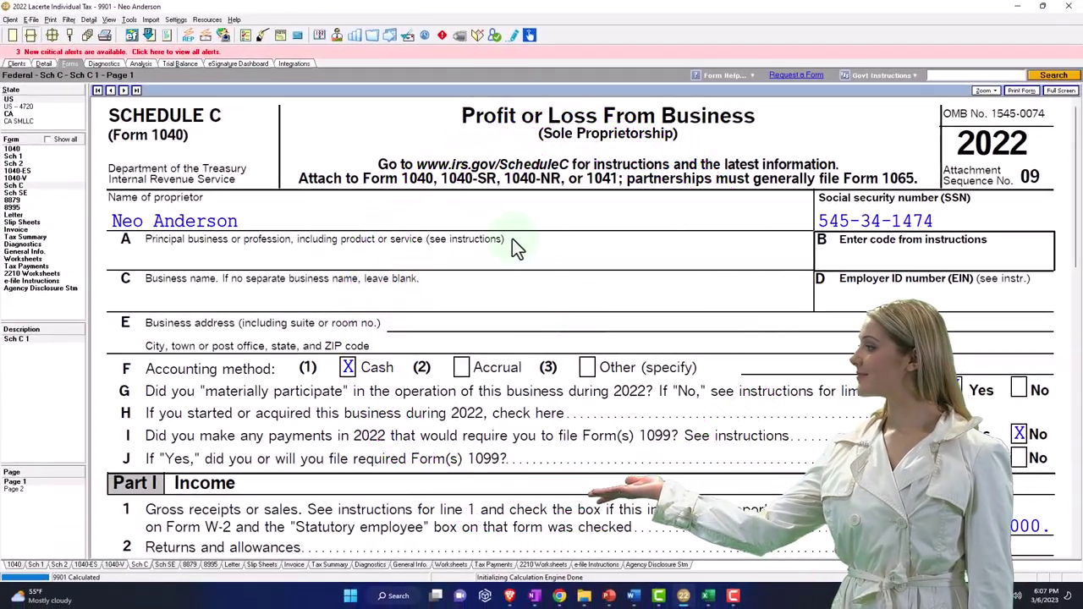
scroll(530, 271, "down", 4)
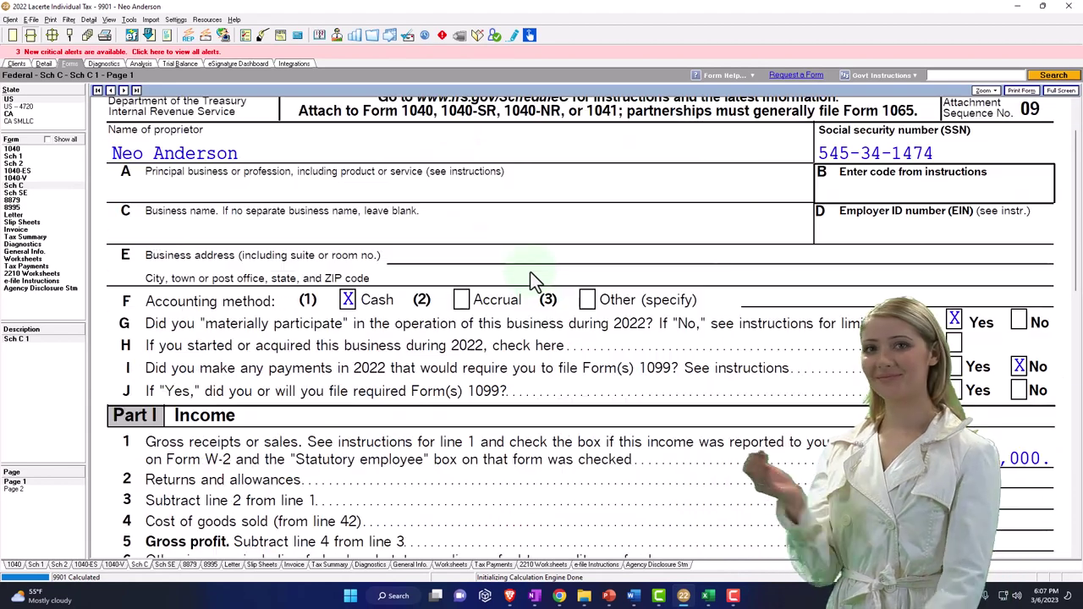
- Review Schedule C down to net profit on line 31 and trace it through Schedule 1, lines 3 to 10
scroll(531, 268, "down", 6)
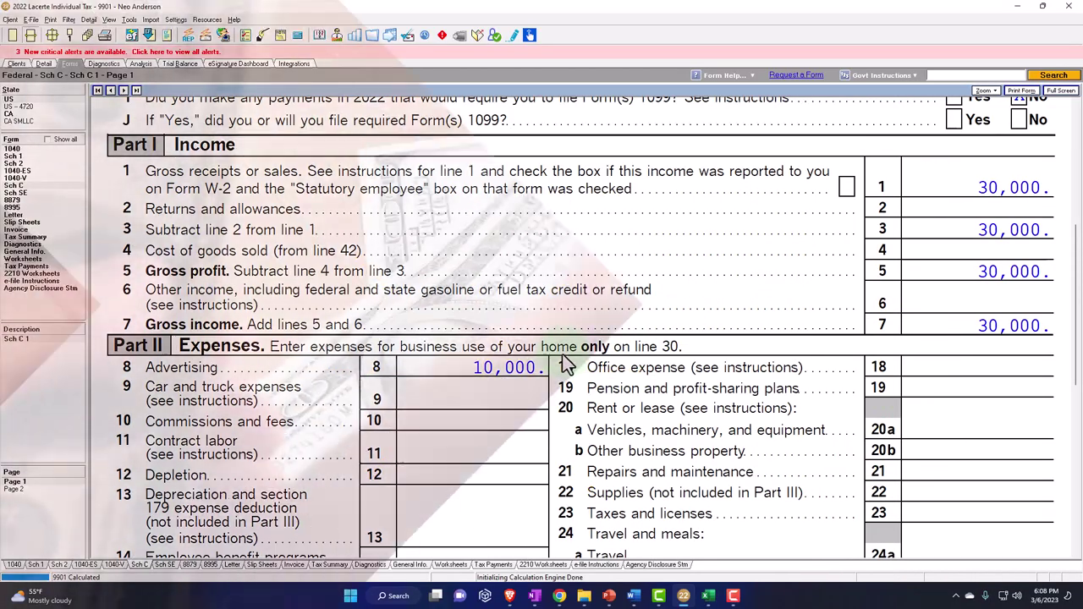
scroll(499, 363, "down", 10)
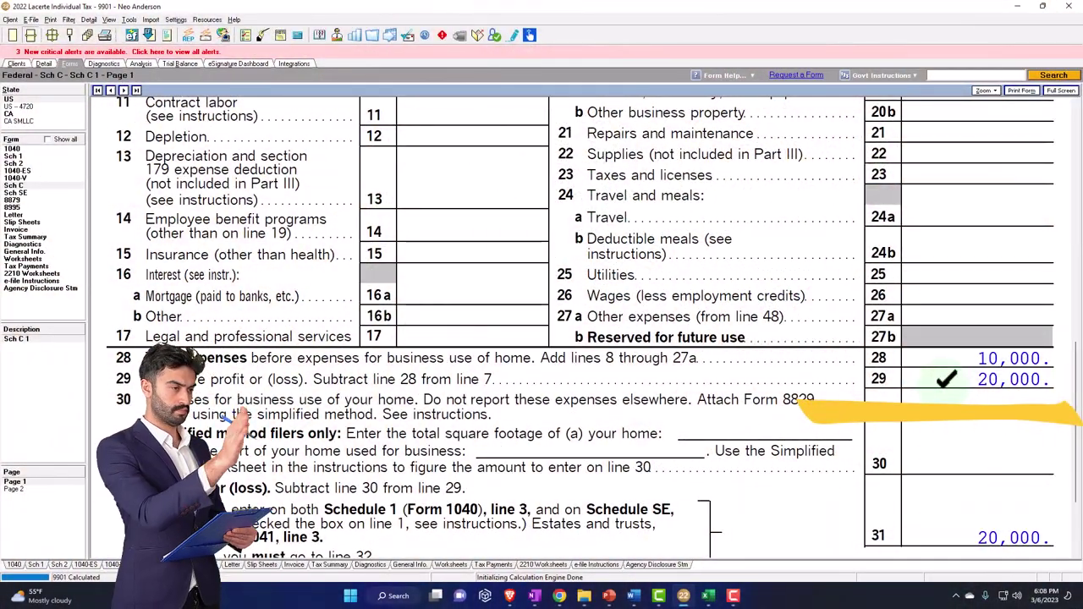
left_click(27, 158)
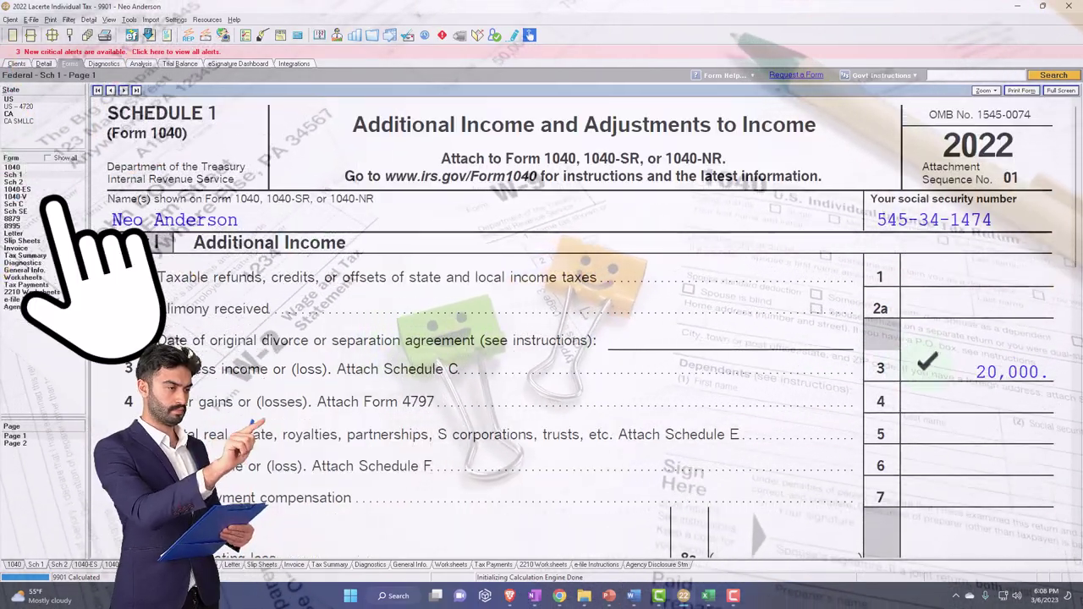
scroll(925, 373, "down", 10)
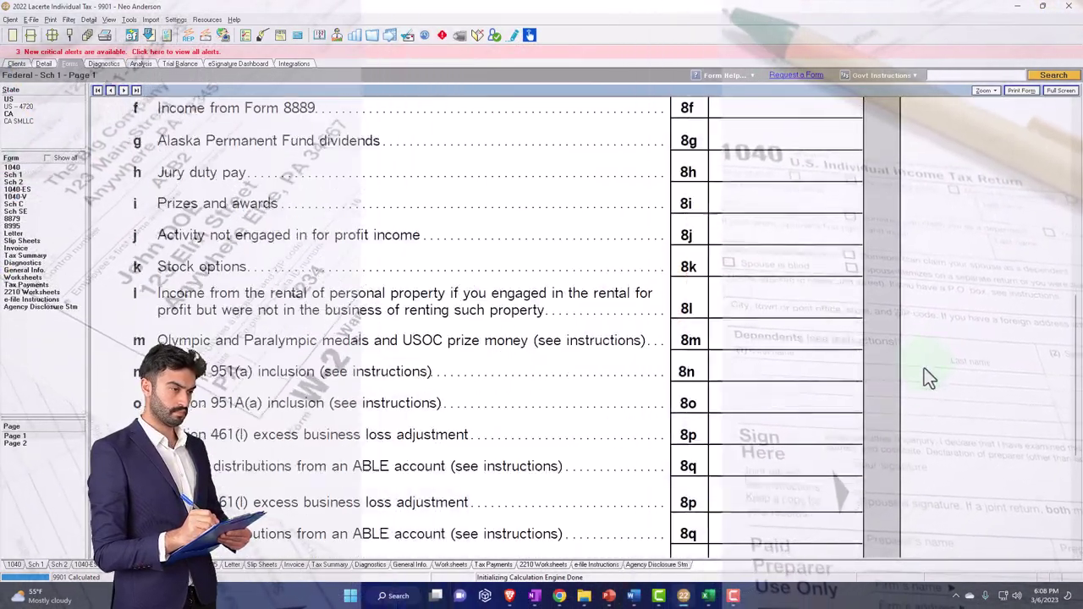
scroll(924, 369, "down", 5)
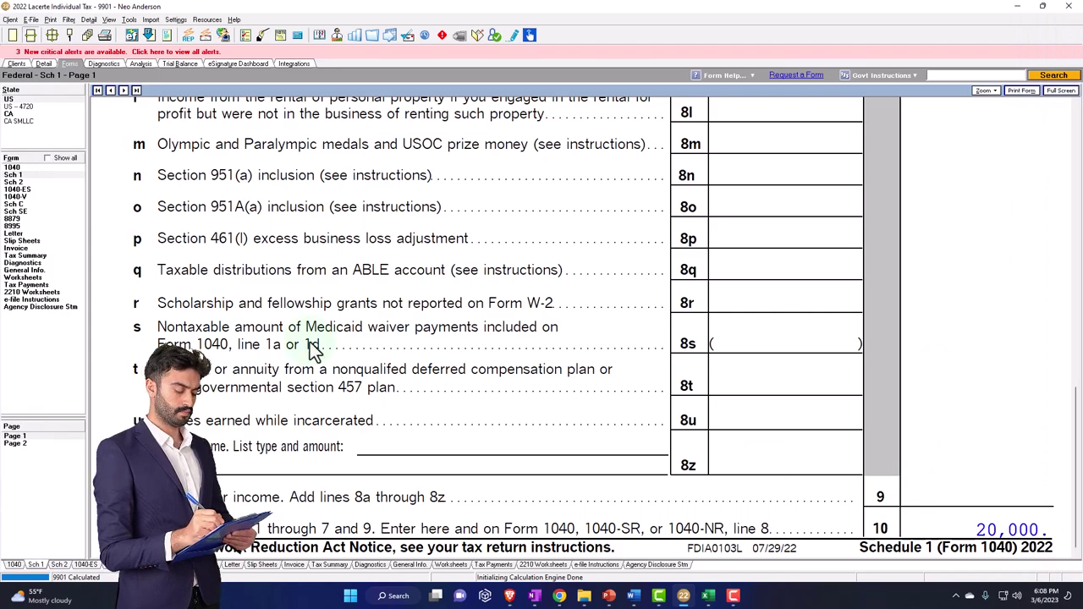
- Examine the income, adjustment and deduction lines of Form 1040 page 1, and return to the income section of Schedule C
left_click(12, 167)
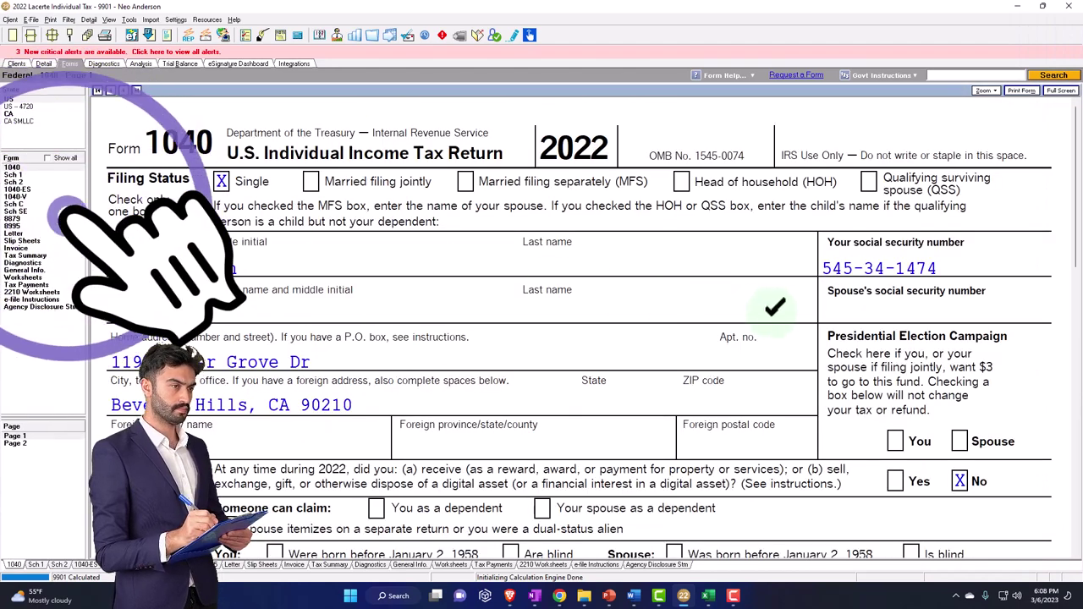
scroll(834, 347, "down", 2)
scroll(834, 347, "down", 10)
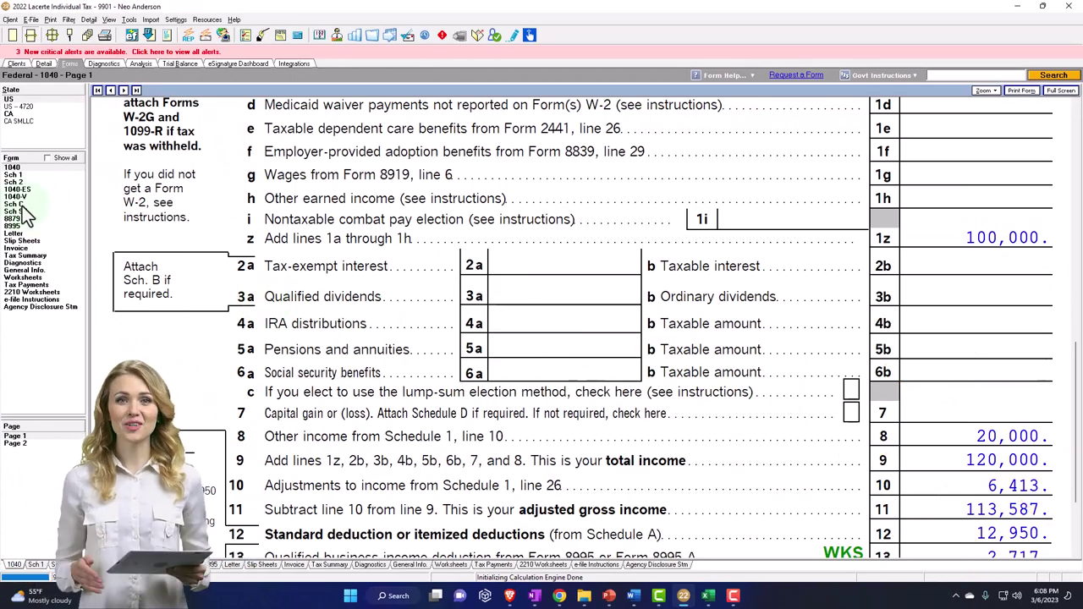
left_click(22, 205)
scroll(645, 343, "down", 5)
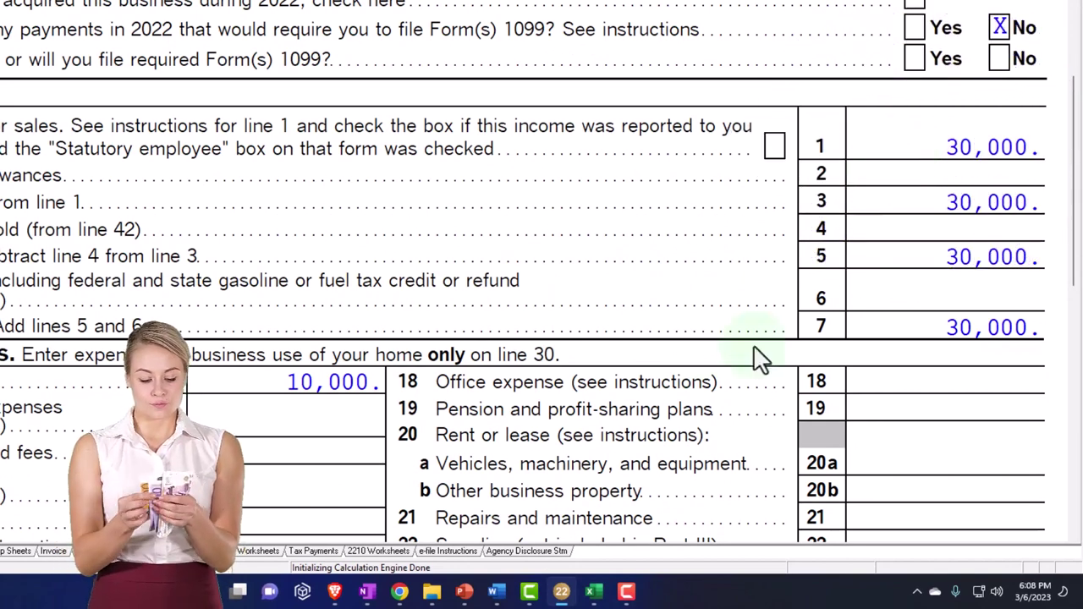
- Switch to the Excel worksheet and review the 2022 tax formula from the income row down to taxable income
left_click(594, 591)
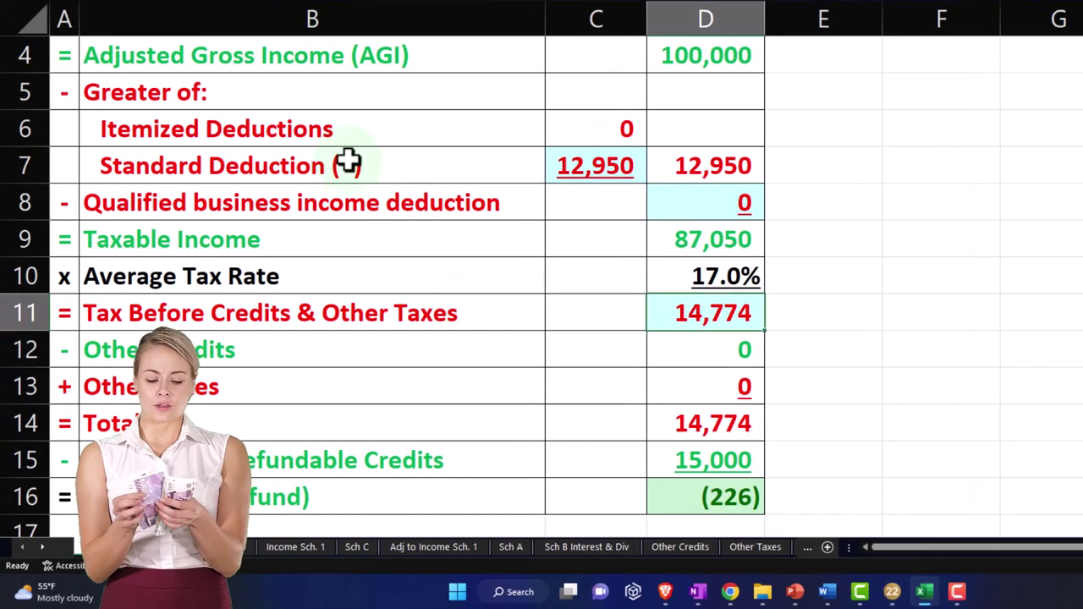
scroll(339, 169, "up", 1)
left_click_drag(250, 94, 654, 82)
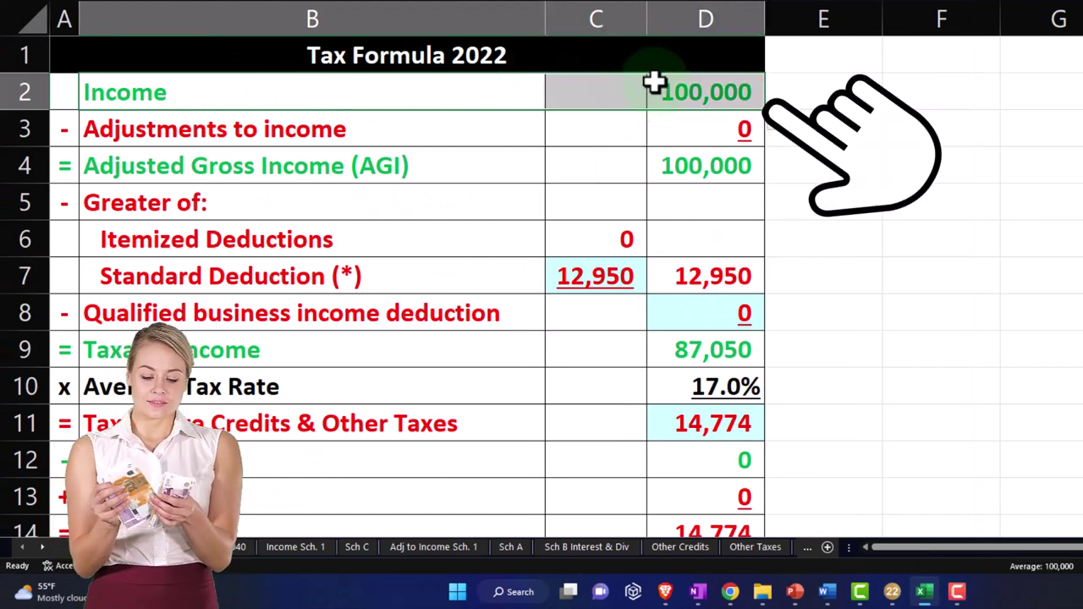
left_click_drag(422, 133, 659, 274)
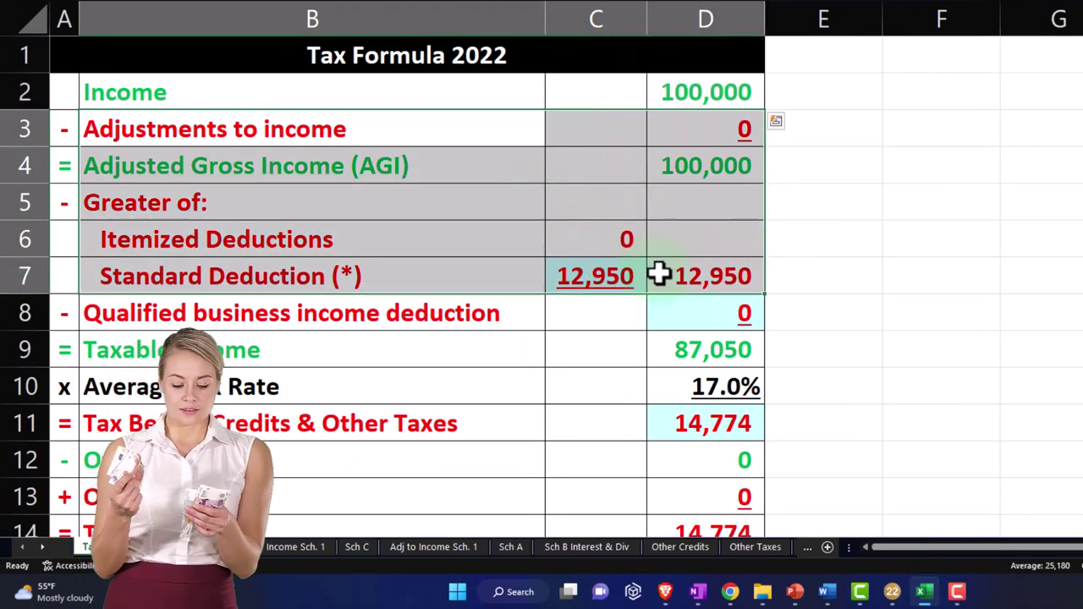
left_click(687, 348)
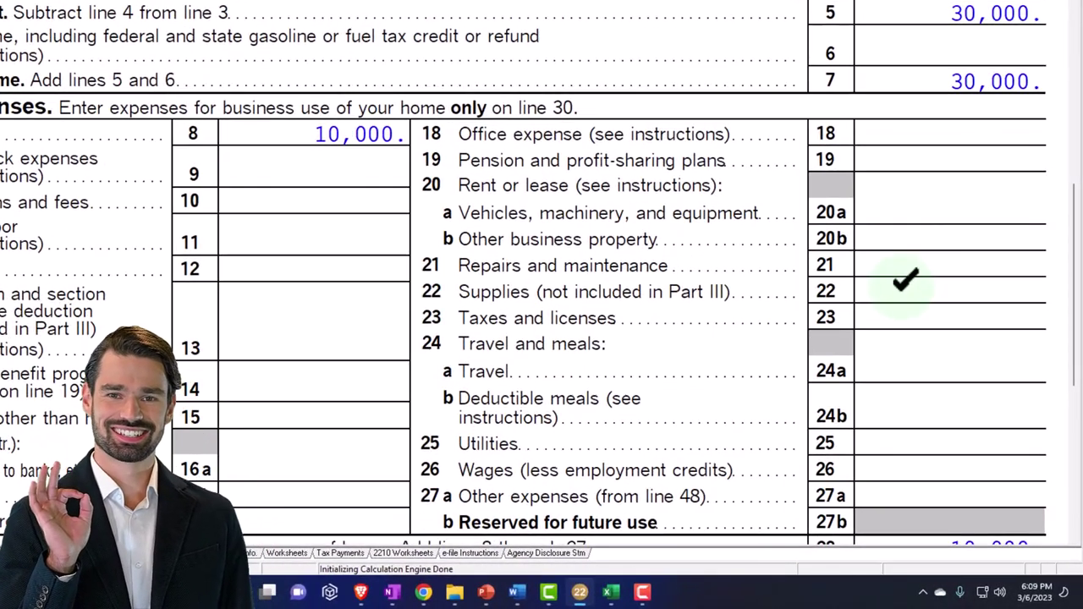
- Review the Schedule C expense lines down to total expenses, tentative profit and net profit on line 31
scroll(524, 321, "down", 2)
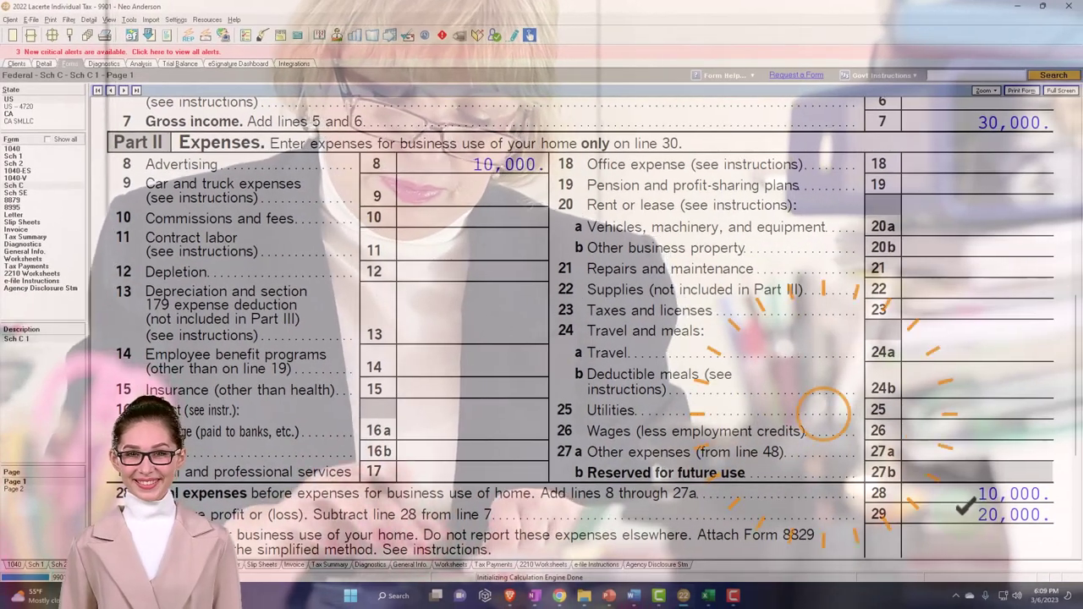
scroll(576, 322, "down", 2)
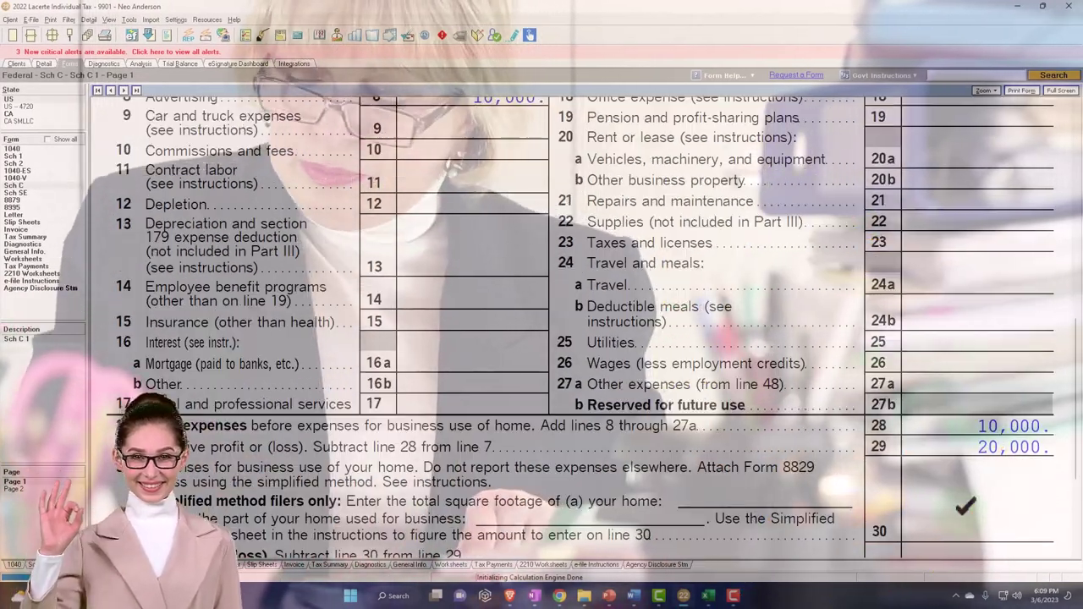
scroll(969, 520, "down", 2)
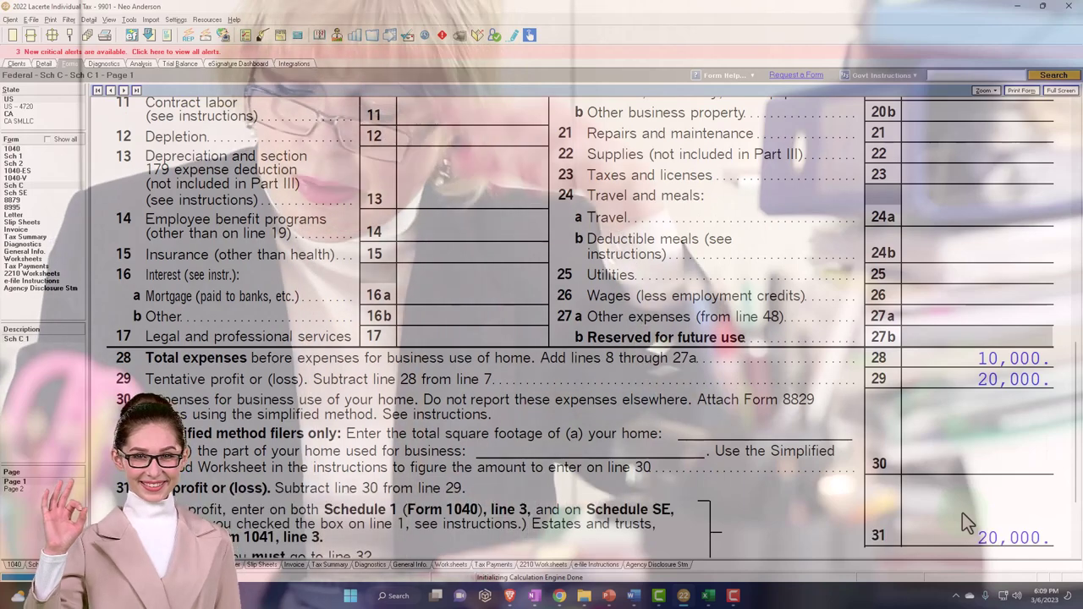
left_click(962, 513)
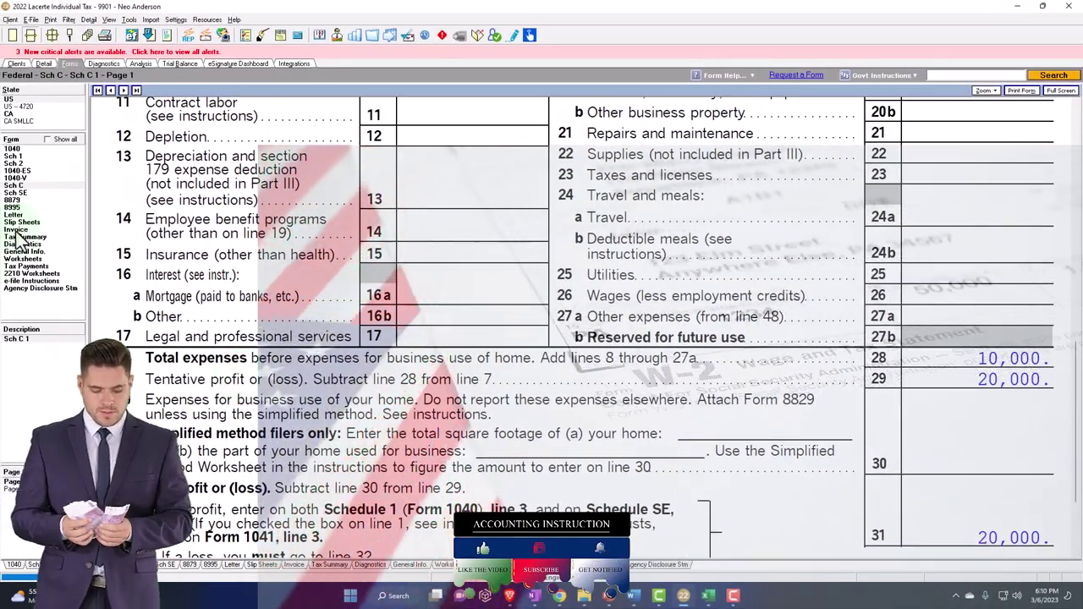
- Open Schedule SE and examine the self-employment tax calculation from line 2 net profit down through line 8
left_click(29, 194)
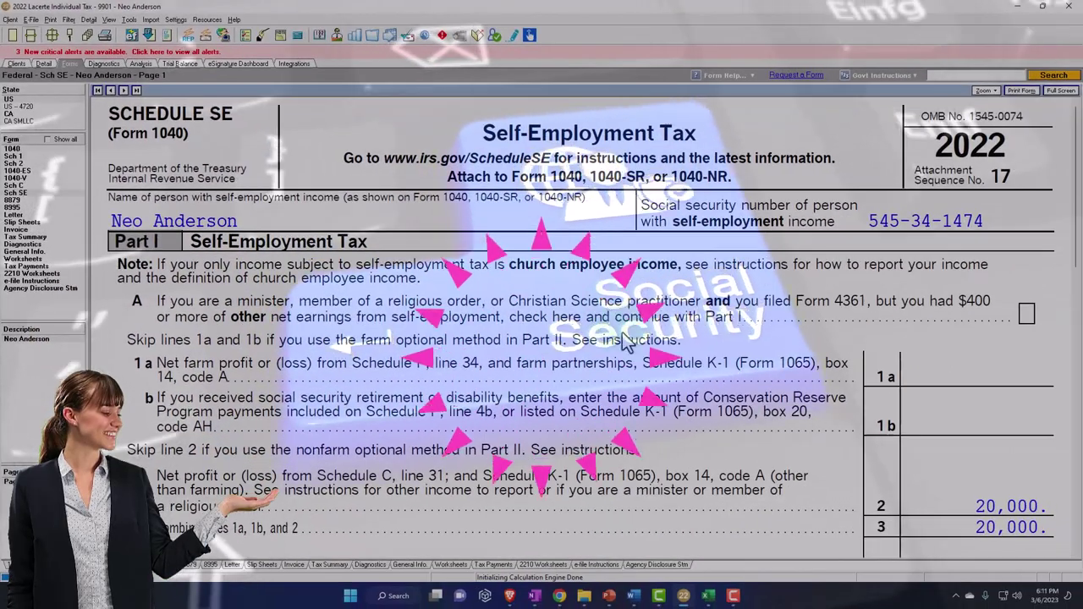
scroll(664, 358, "down", 3)
scroll(625, 340, "down", 2)
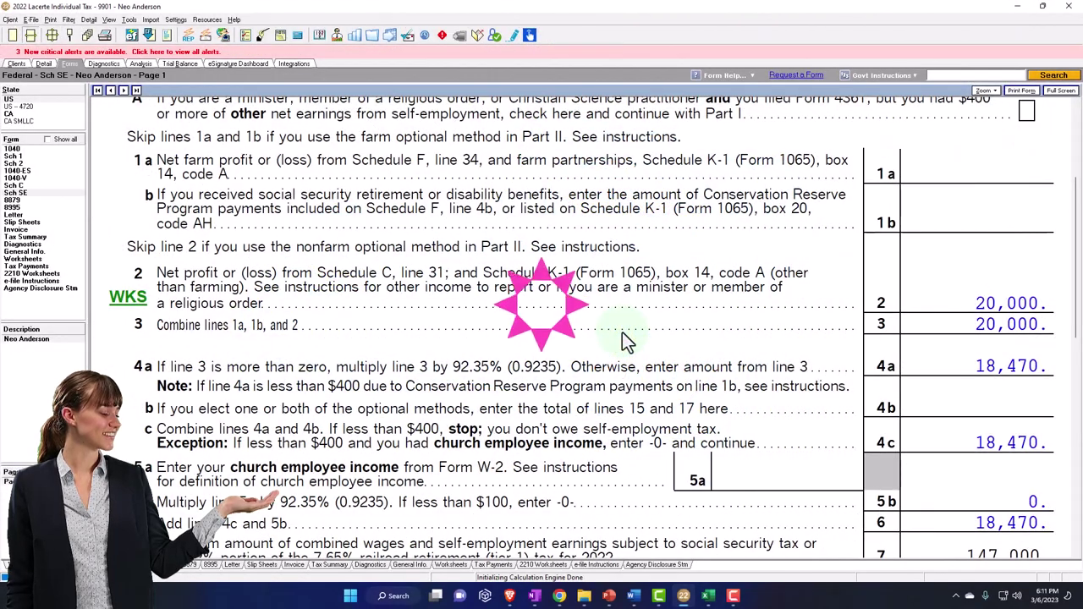
scroll(624, 340, "down", 2)
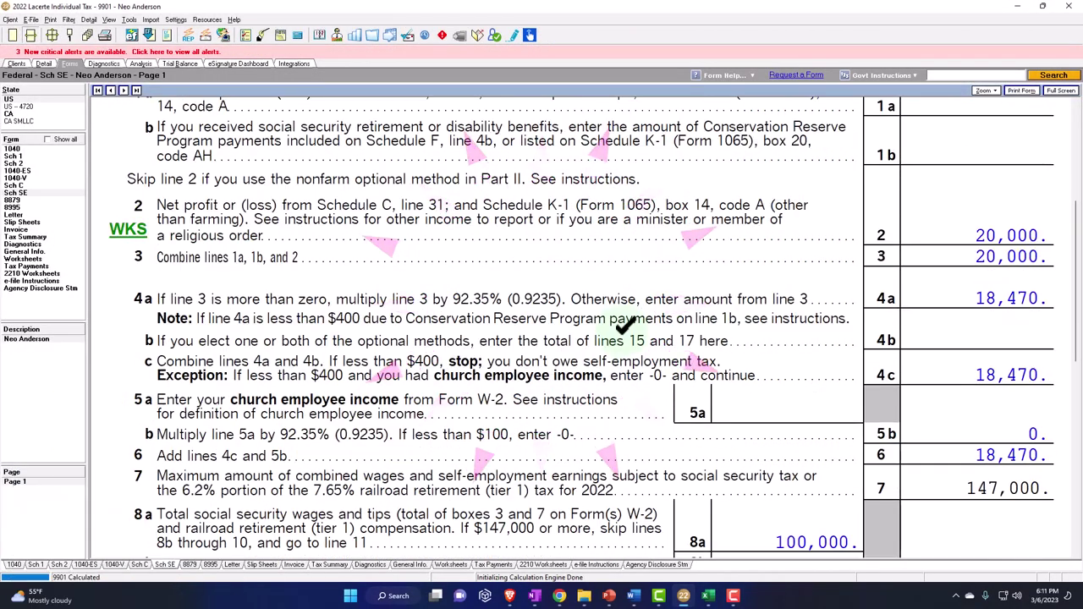
scroll(624, 340, "down", 6)
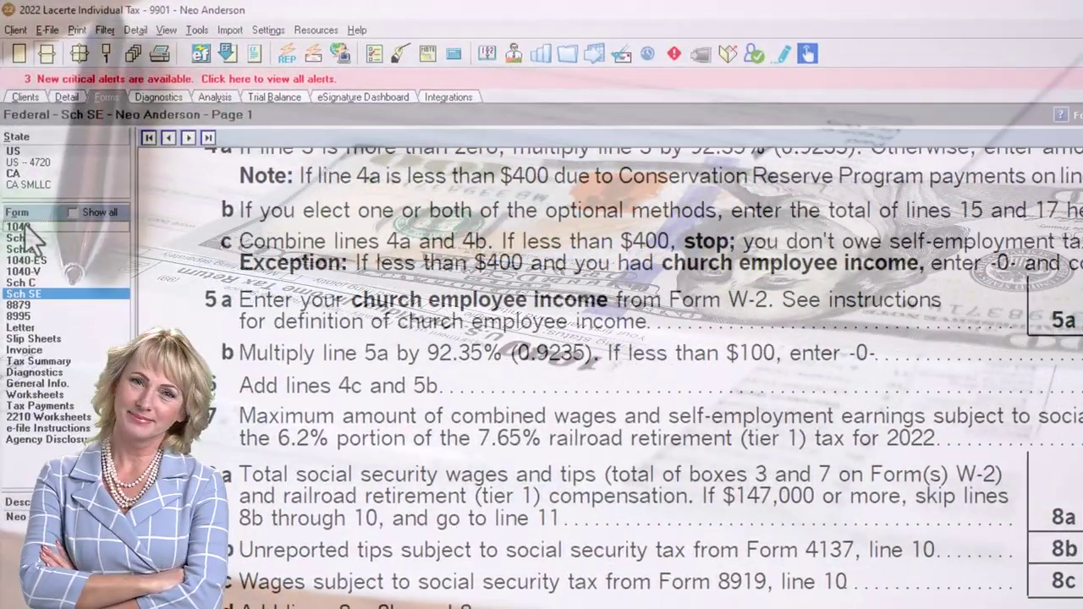
- Check the other taxes on line 23 of Form 1040 page 2, and trace them back to Schedule SE
left_click(25, 229)
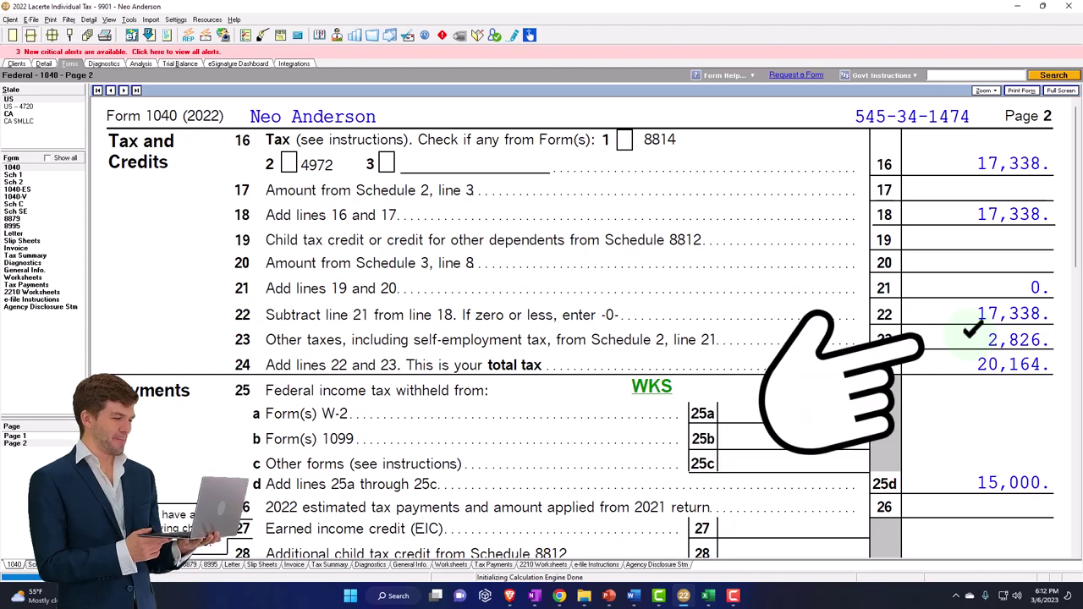
left_click(25, 212)
scroll(446, 330, "down", 8)
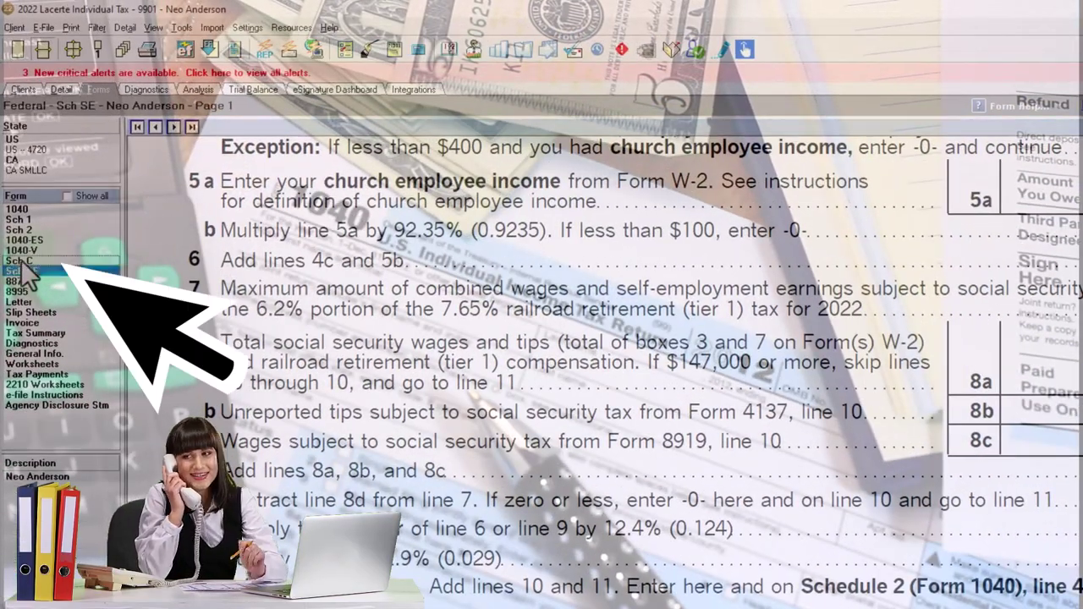
- Return to Schedule C and review its total expenses and tentative profit lines again
left_click(22, 262)
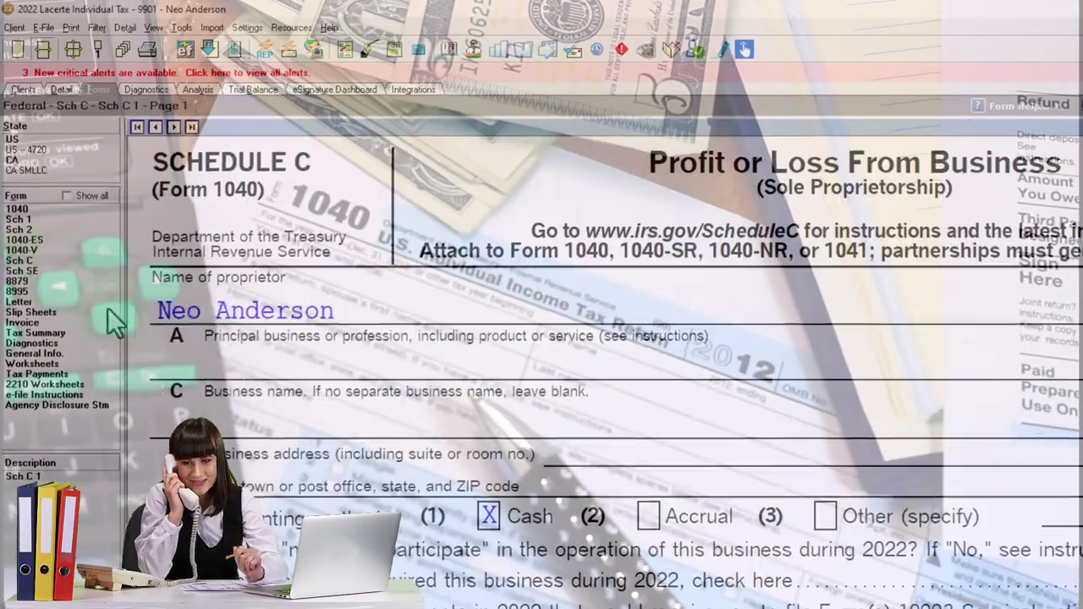
scroll(698, 451, "down", 10)
scroll(699, 451, "down", 2)
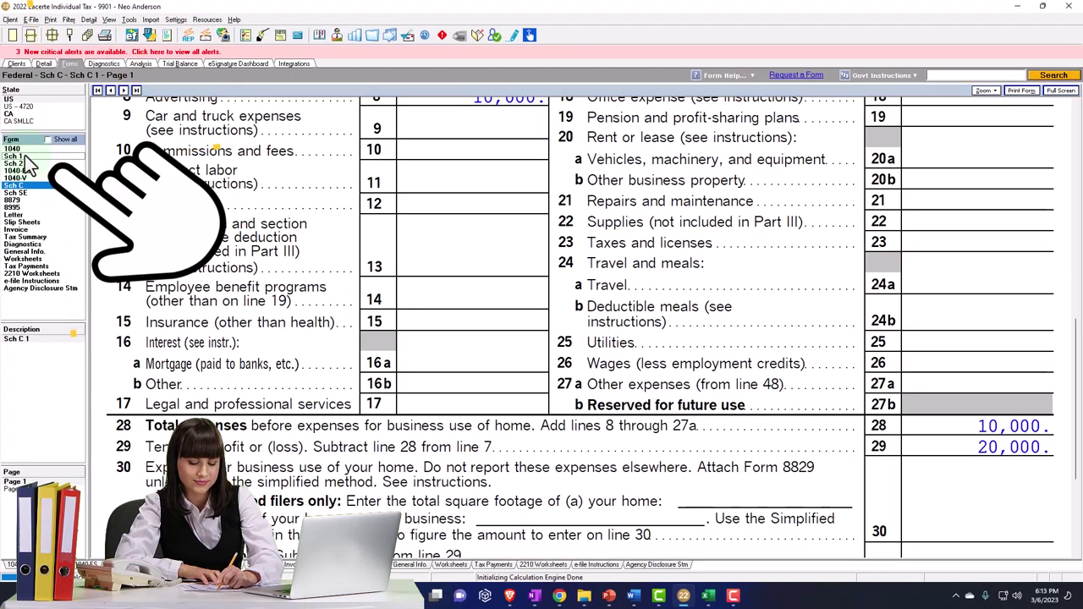
- Open Schedule 1 page 2 and trace the deductible part of self-employment tax from line 15 to line 26
left_click(24, 157)
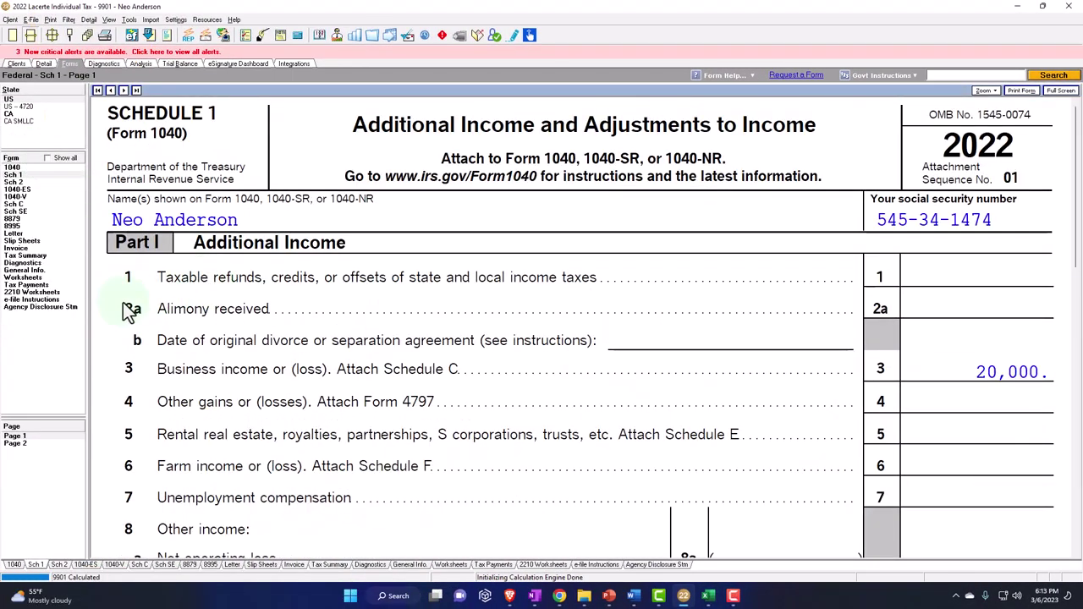
left_click(25, 447)
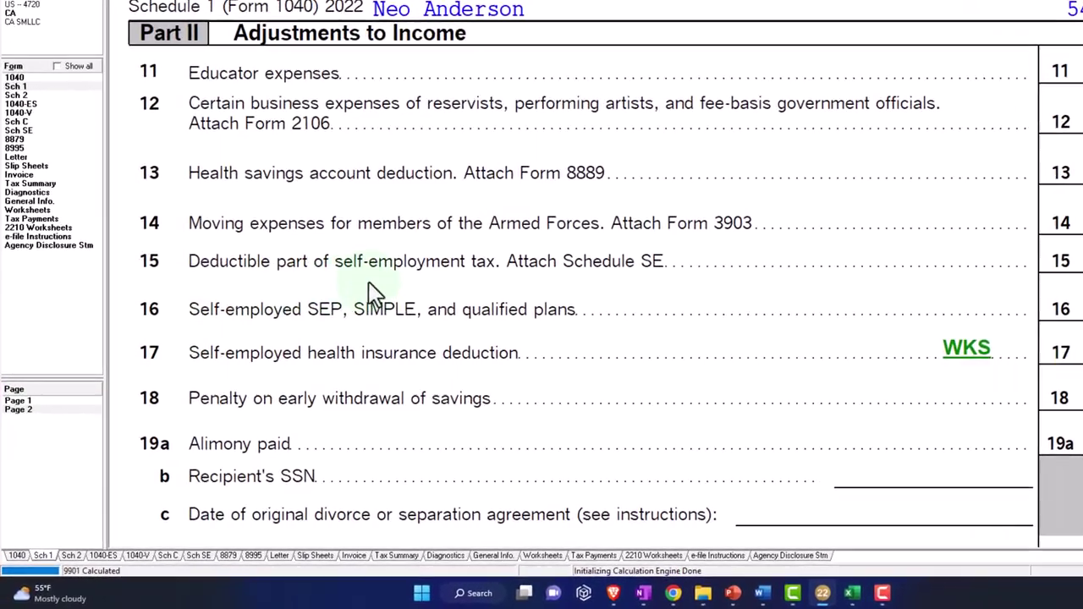
left_click(494, 284)
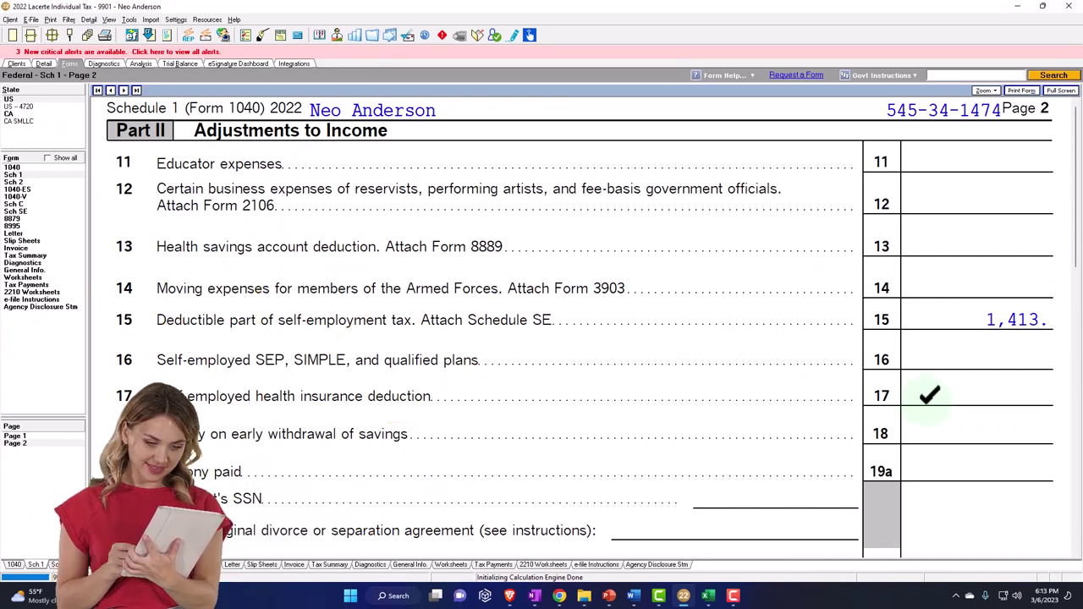
scroll(932, 326, "down", 10)
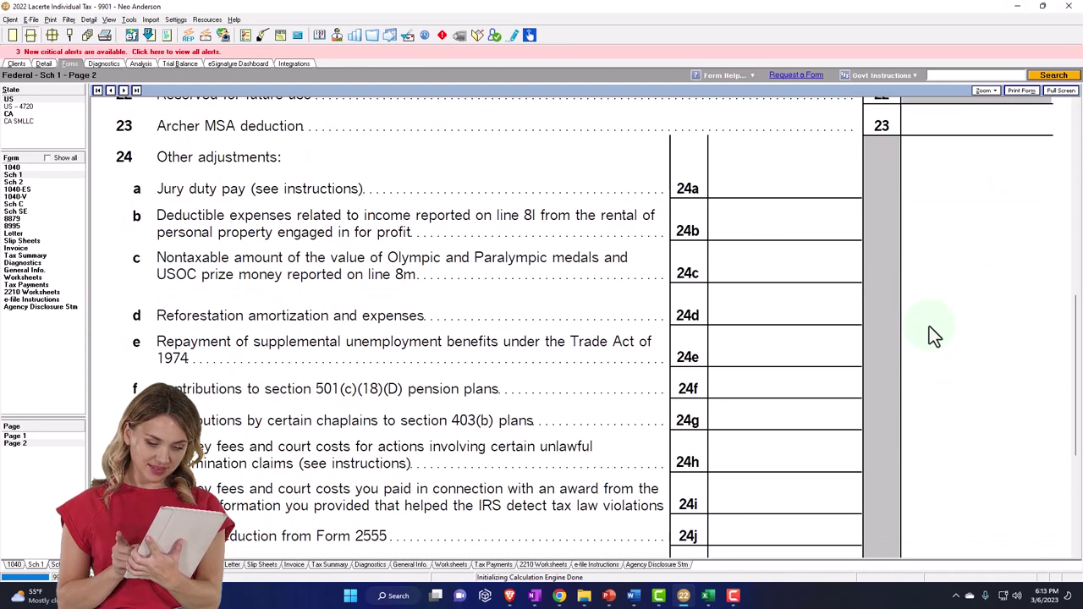
scroll(929, 327, "down", 2)
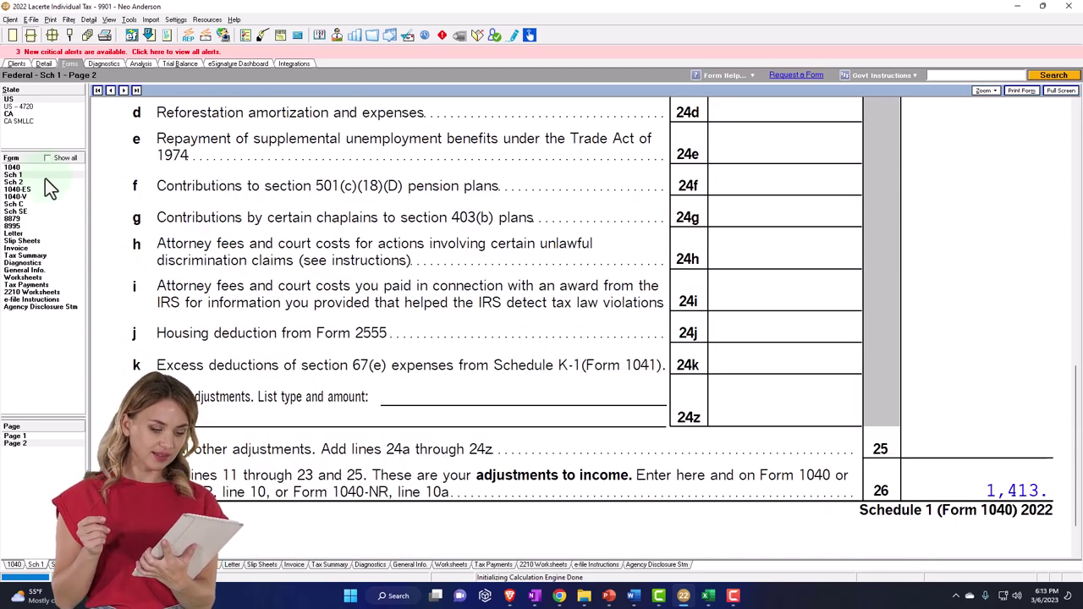
- Return to Form 1040 and examine page 1 from W-2 wages through adjustments and deductions to taxable income
left_click(17, 168)
scroll(611, 290, "down", 10)
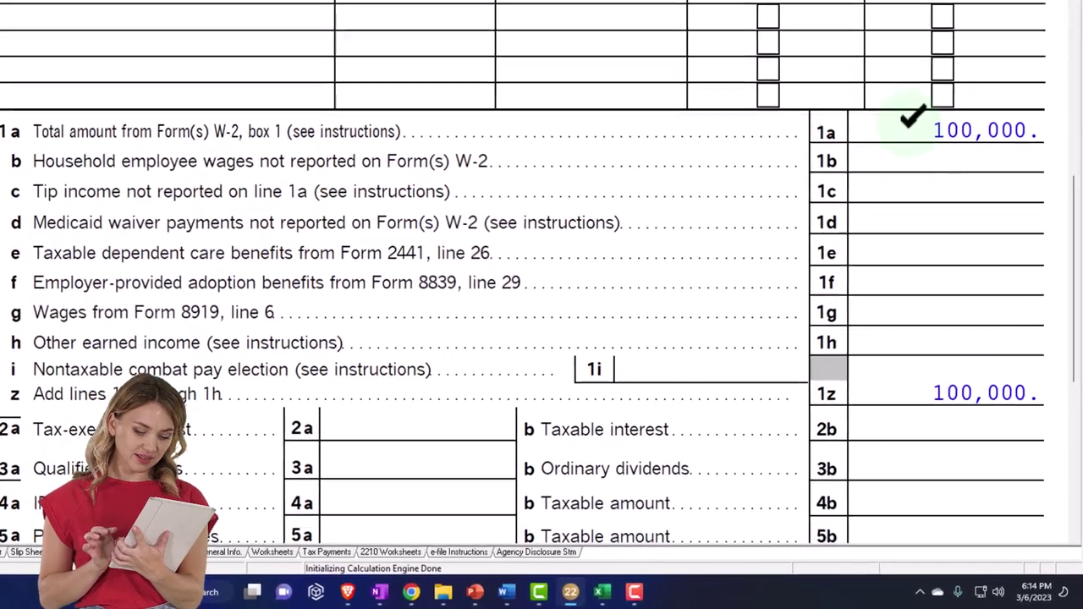
scroll(931, 195, "down", 5)
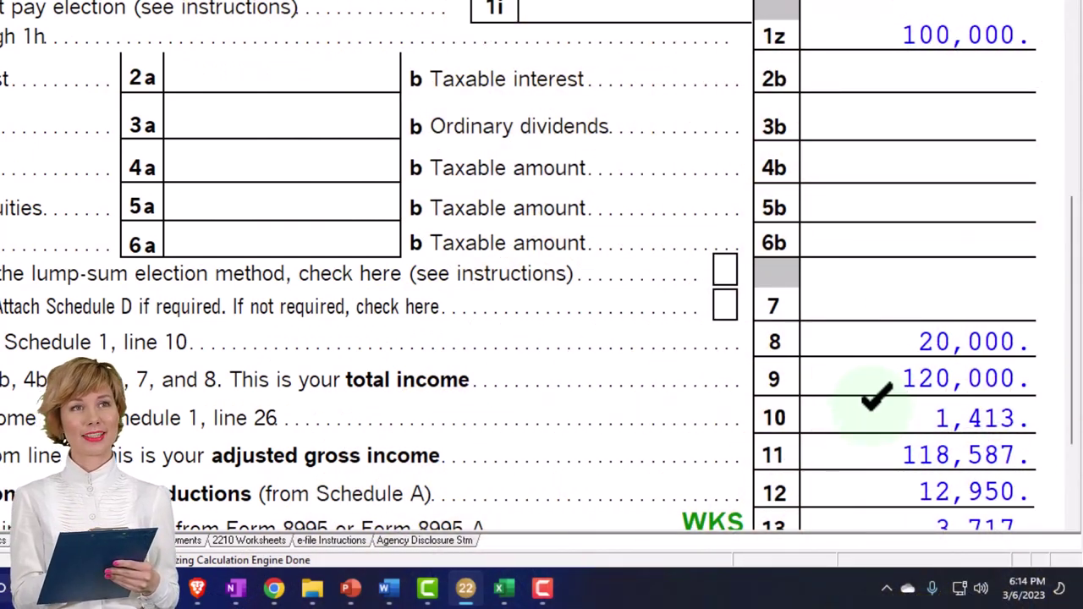
scroll(878, 394, "down", 3)
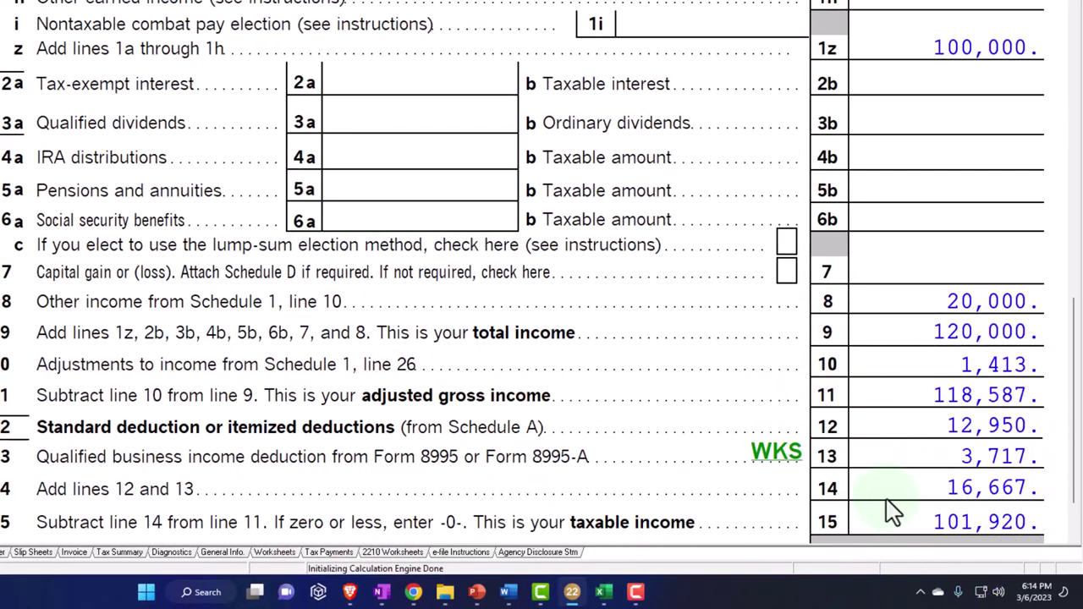
- Switch to the Excel tax worksheet and open its Schedule C sheet
left_click(606, 593)
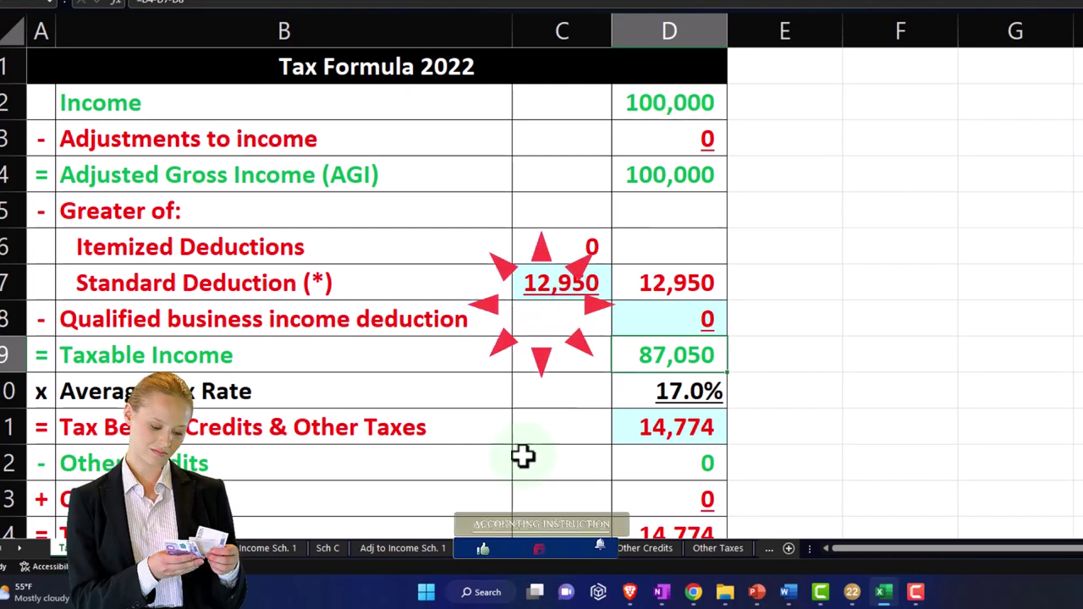
left_click(329, 548)
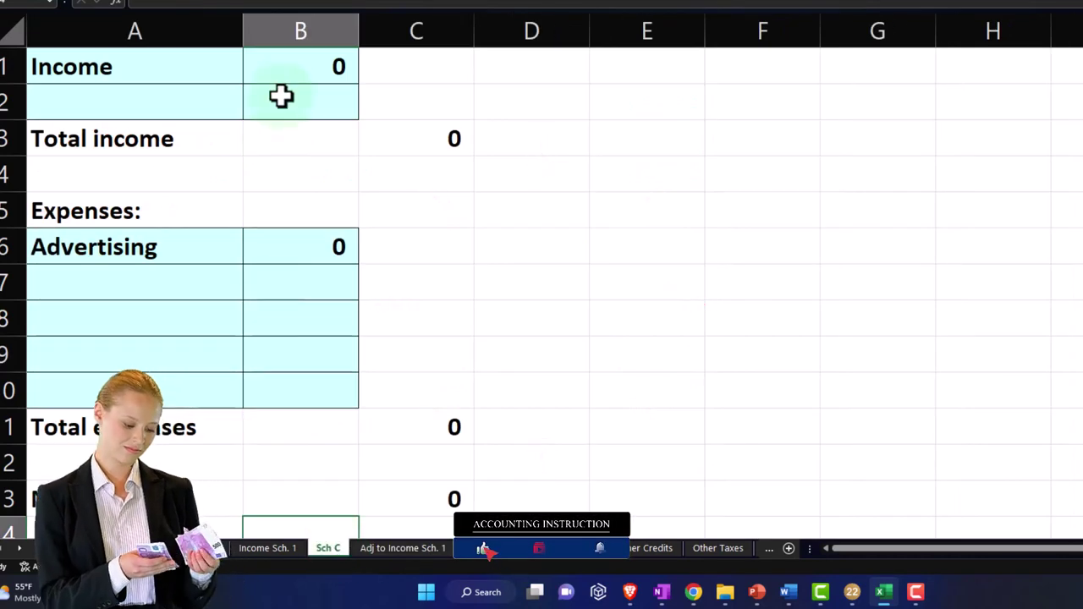
- Enter 100,000 as the Schedule C income and 200,000 as the advertising expense
type("100000")
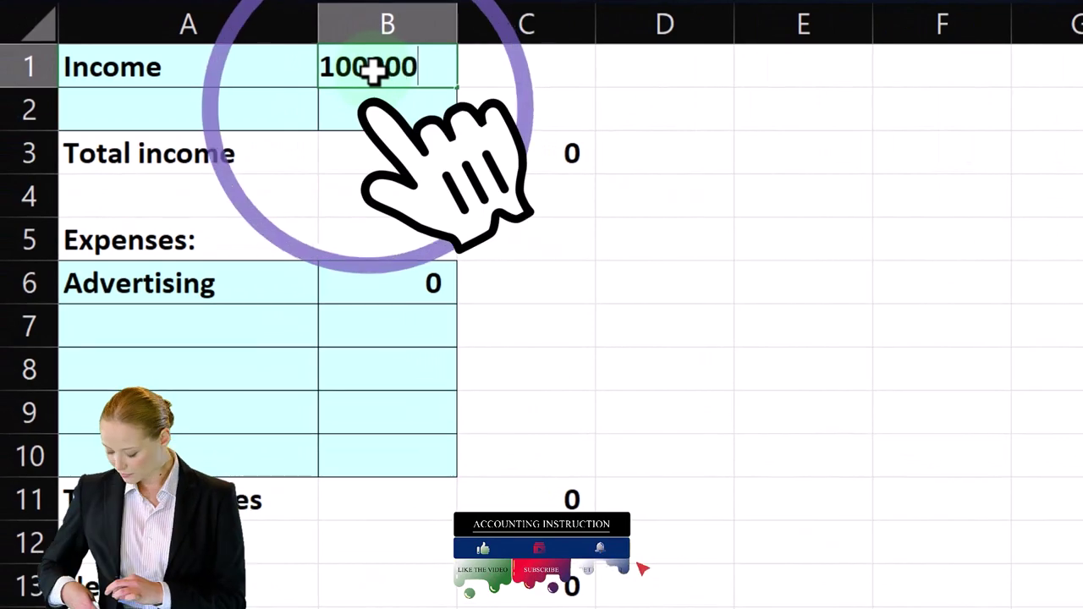
key("Return")
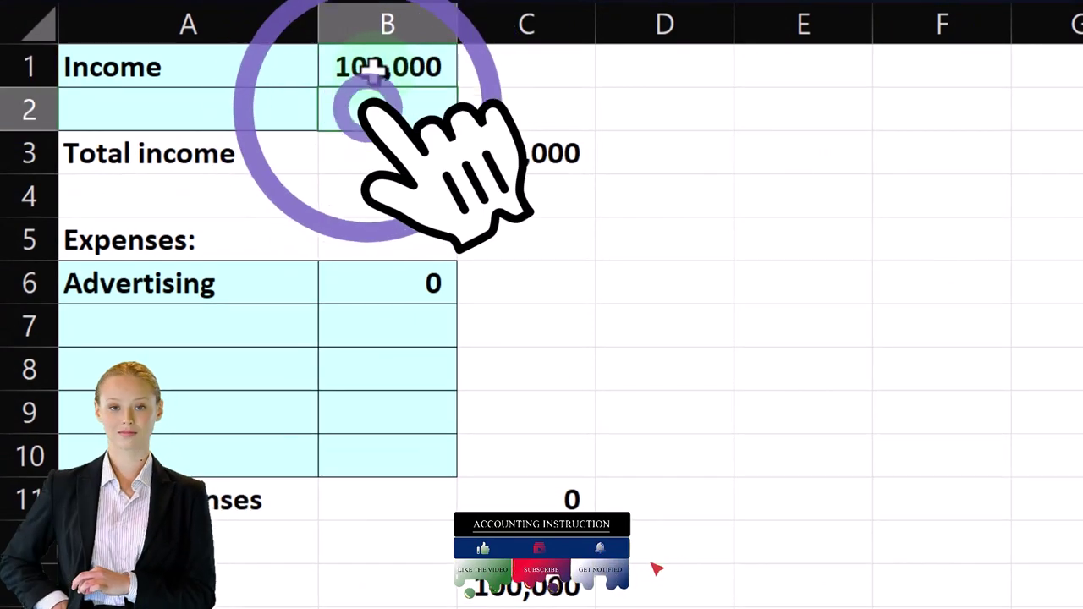
key("Down")
key("Down")
key("Down")
key("Down")
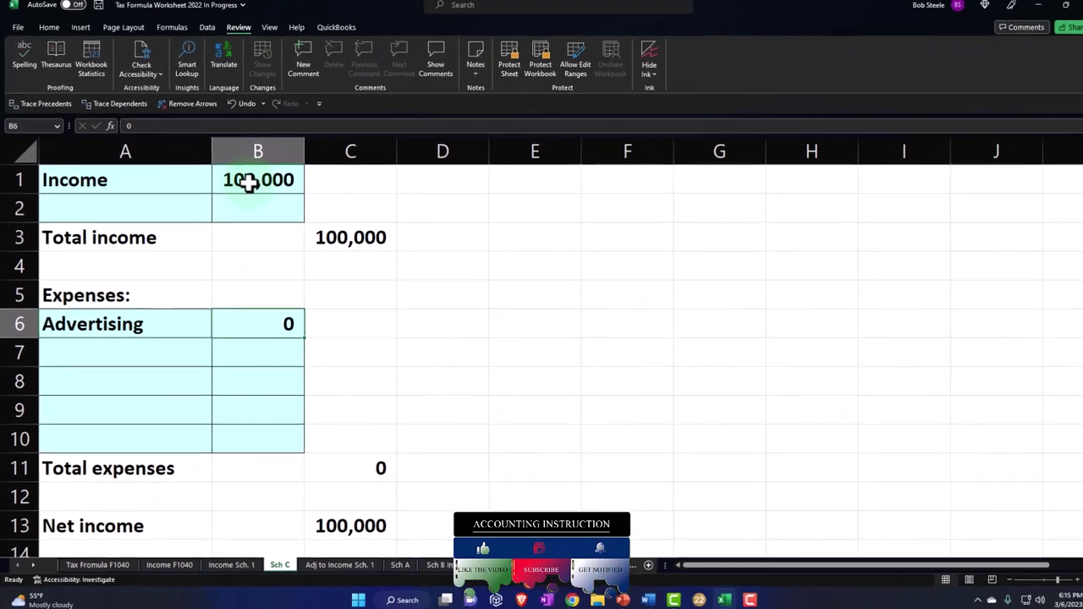
type("200000")
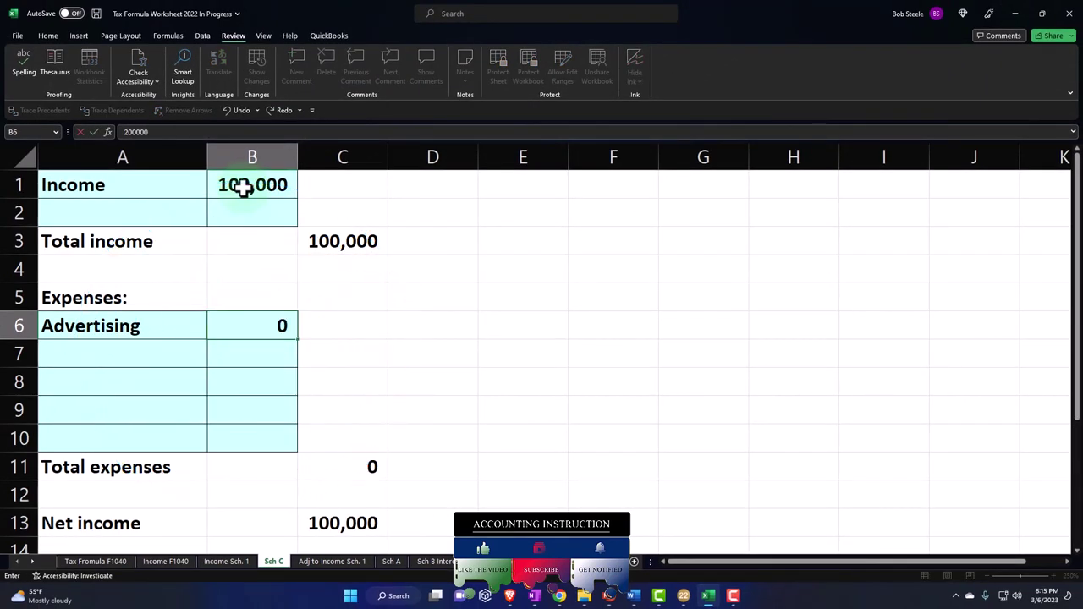
key("Return")
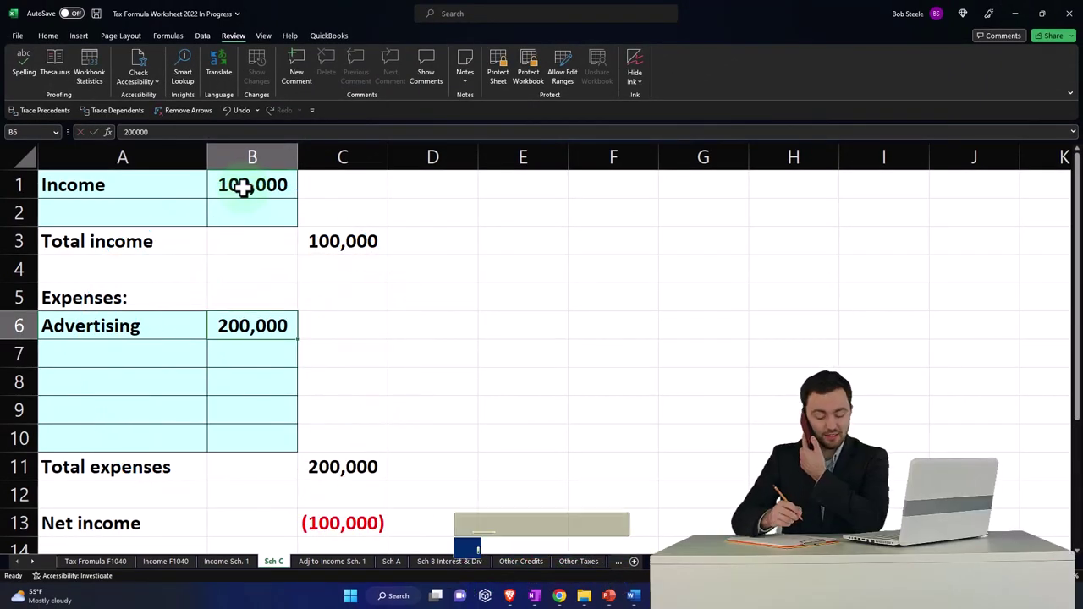
- Change the Schedule C income in B1 to 300,000
left_click(243, 188)
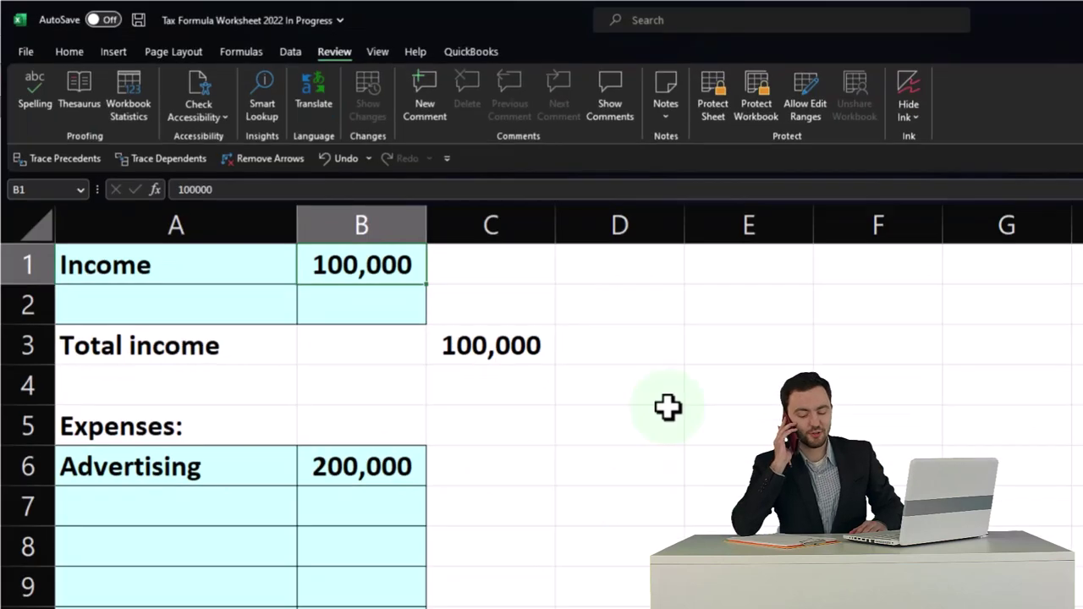
left_click(404, 269)
type("300")
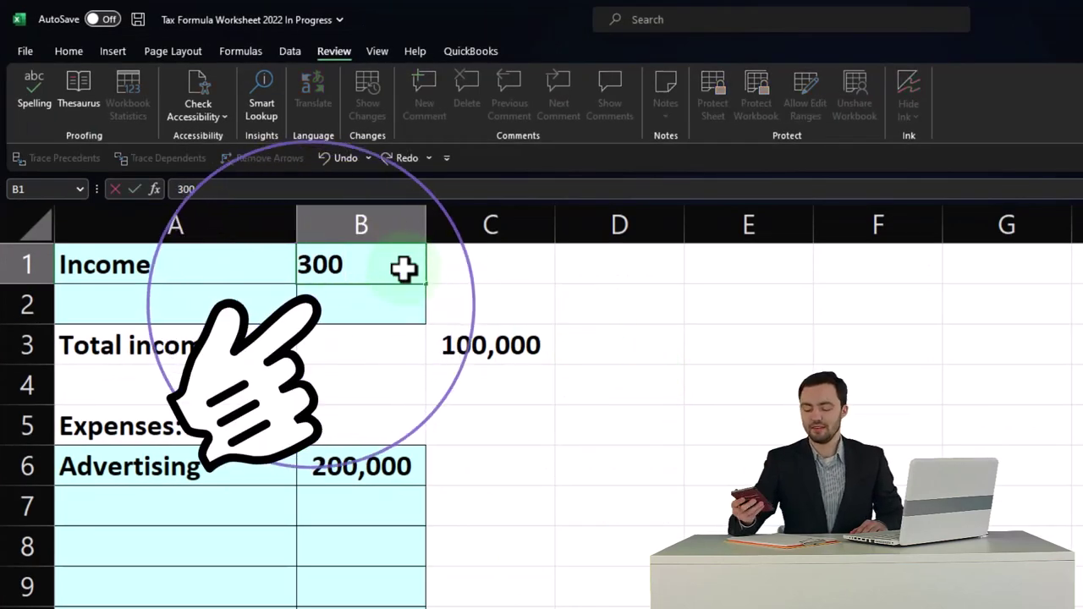
type("000")
key("ctrl+Return")
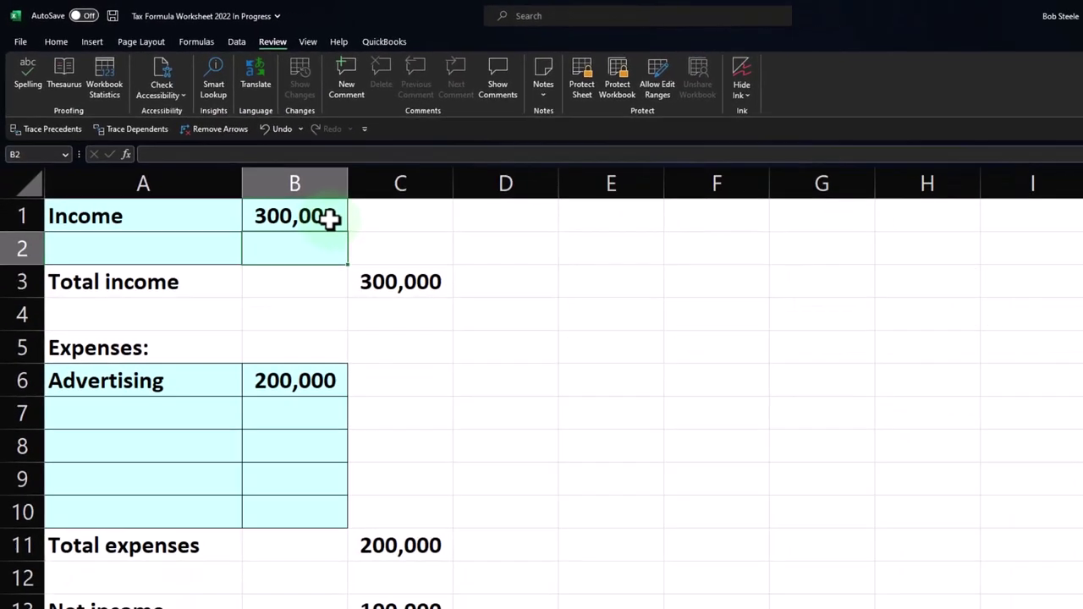
- Set the Schedule C income to 30,000 and the advertising expense to 10,000
type("3")
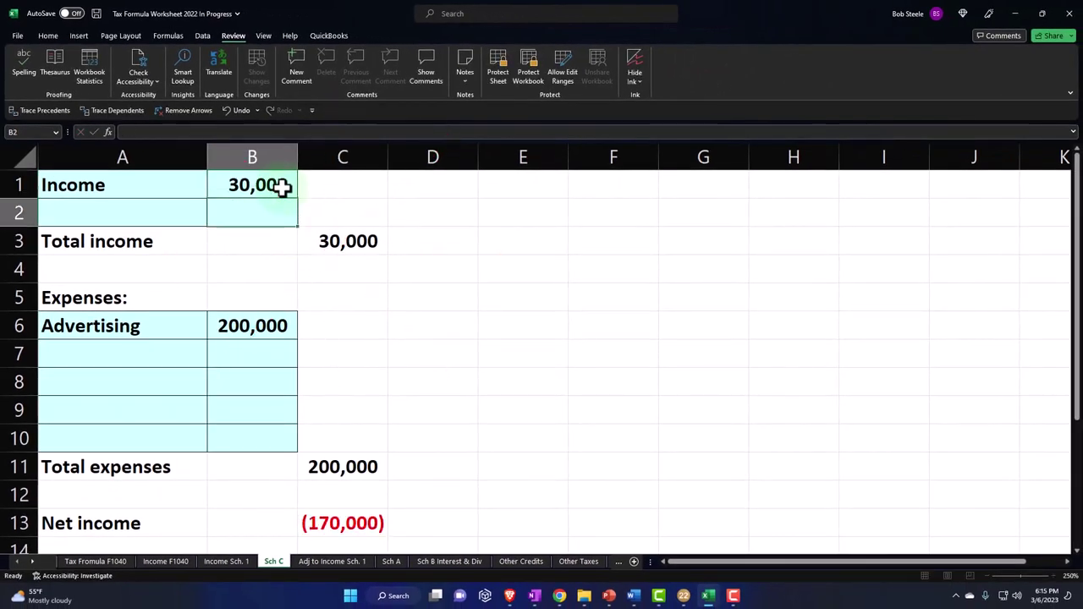
key("Down")
type("10,00")
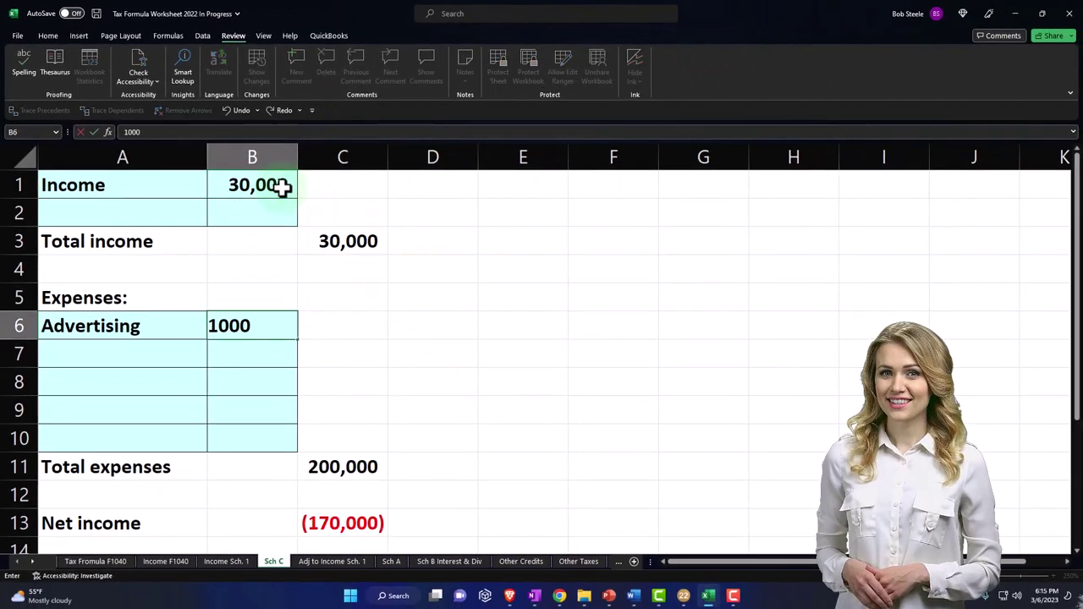
type("0")
key("Return")
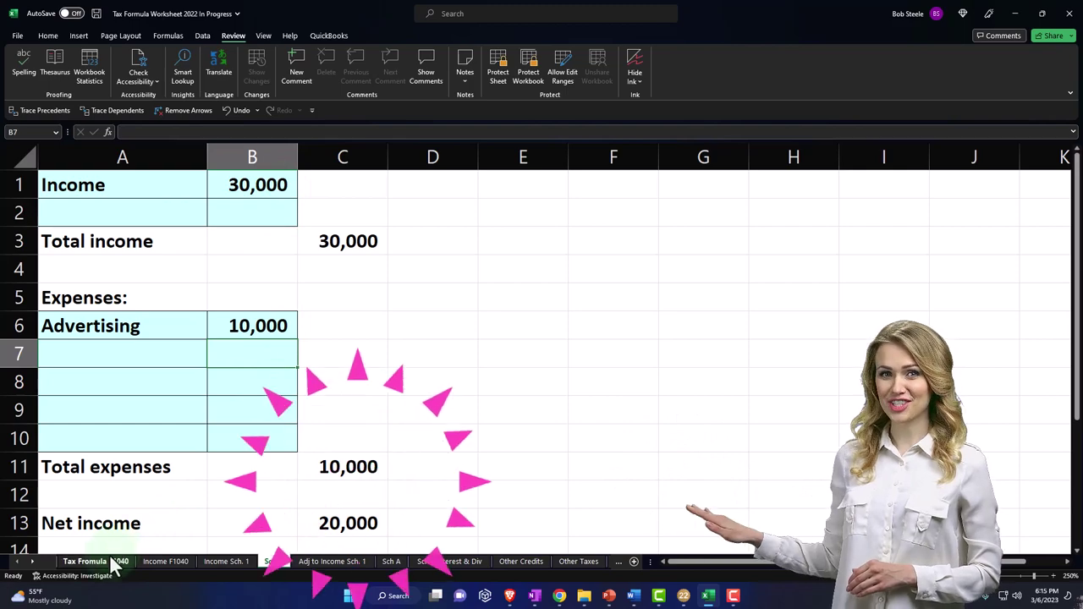
- Review the income, adjusted gross income, itemized deductions and adjustments lines on the Tax Formula F1040 sheet
left_click(522, 215)
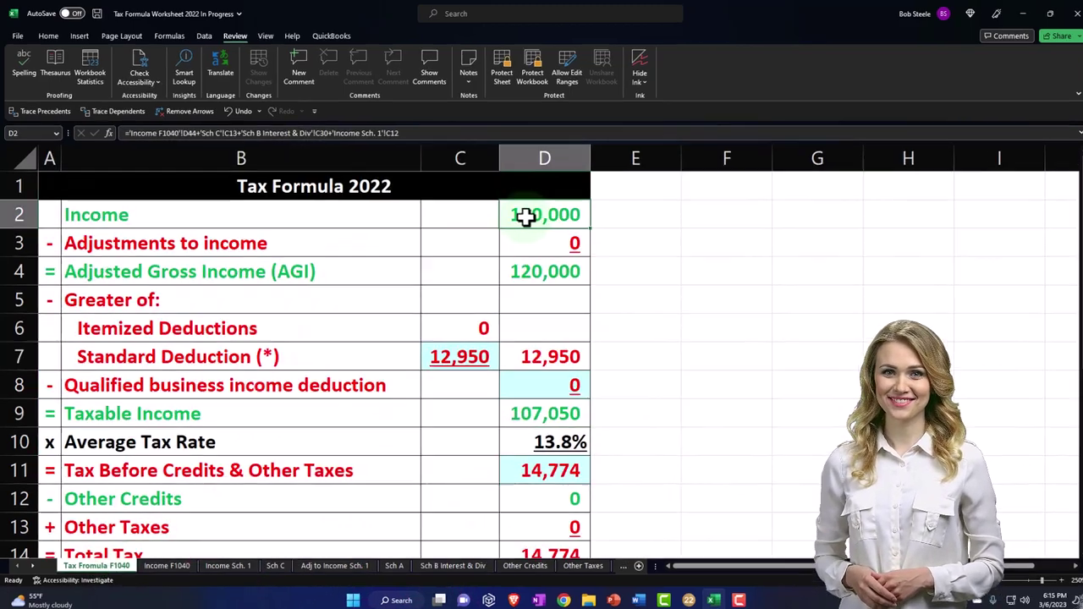
key("Down")
key("Down")
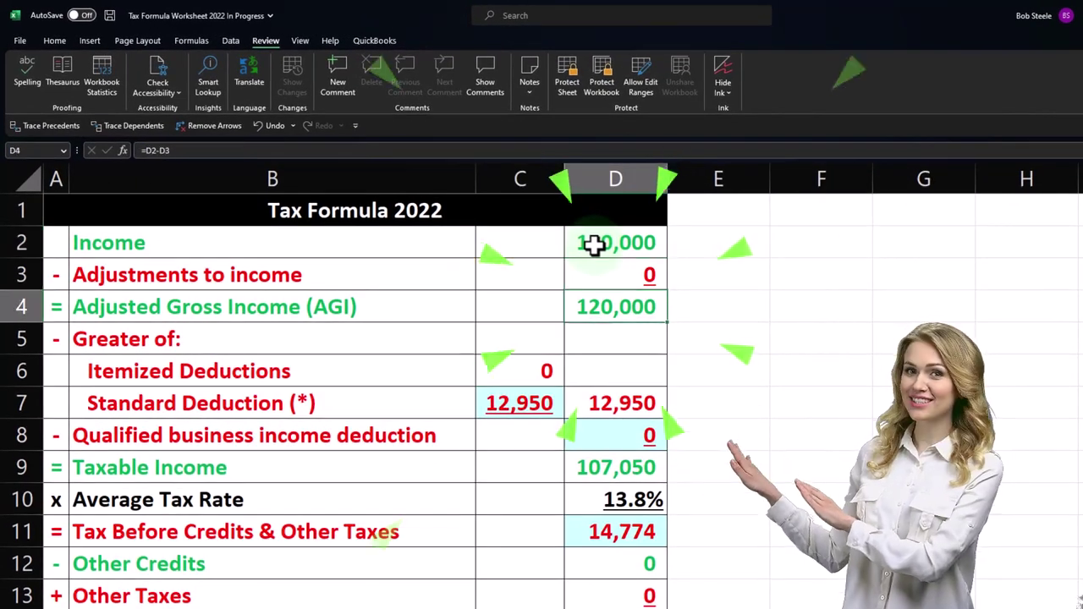
key("Down")
key("Down")
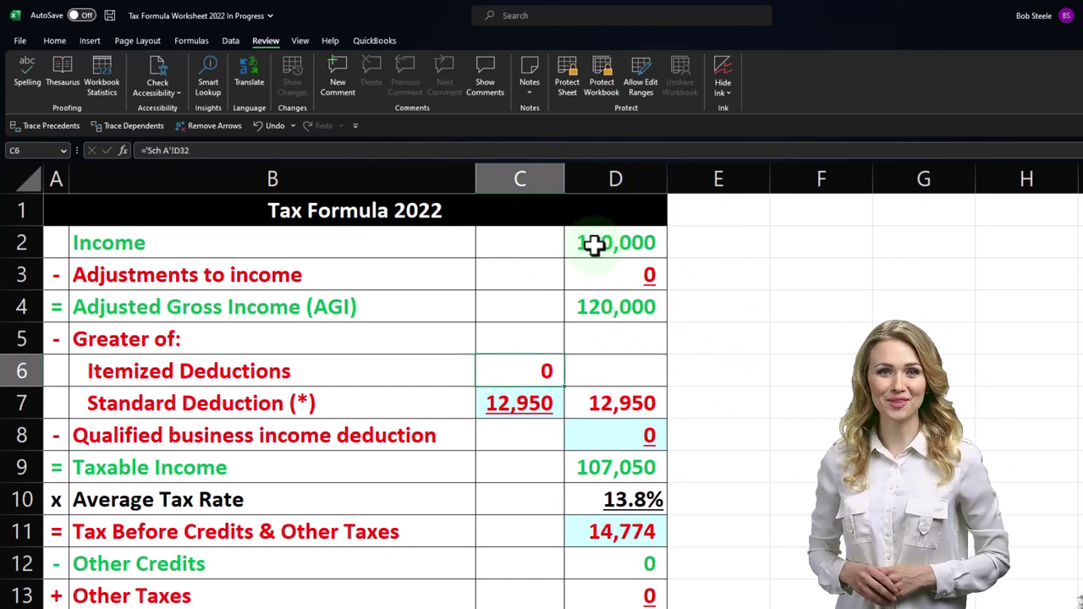
key("Up")
key("Up")
key("Right")
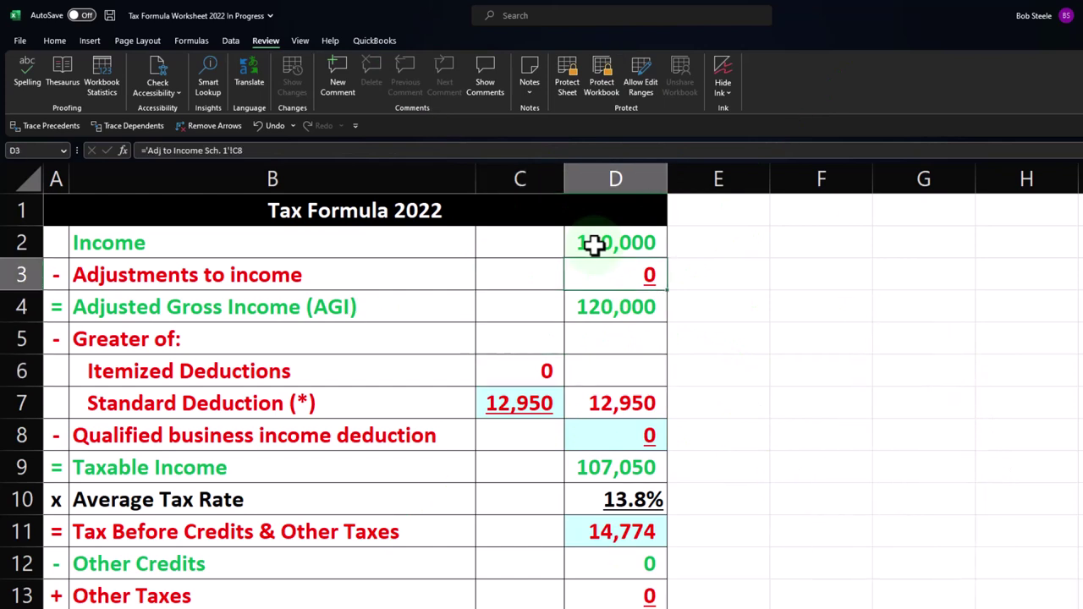
- Switch to Lacerte and examine Schedule SE from net profit through self-employment tax to the one-half deduction on line 13
key("ctrl+Page_Down")
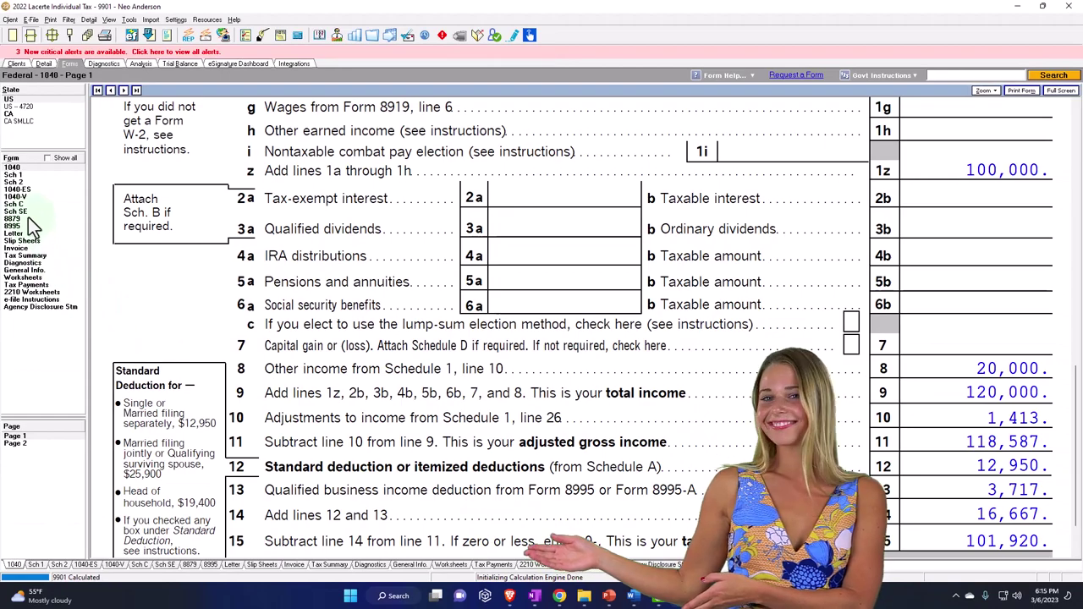
left_click(28, 213)
scroll(700, 392, "down", 5)
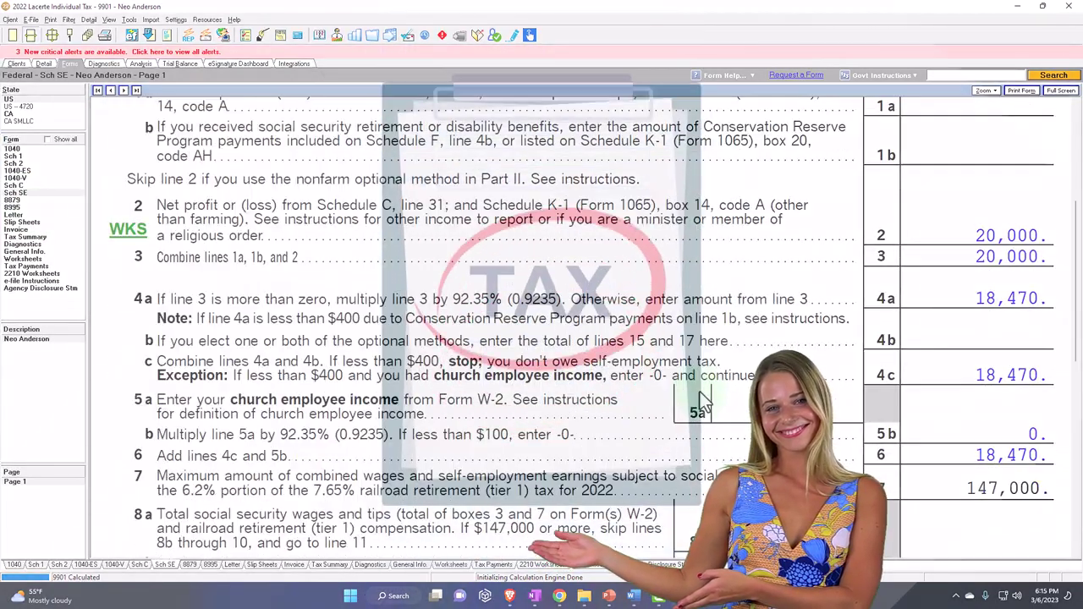
scroll(700, 391, "down", 4)
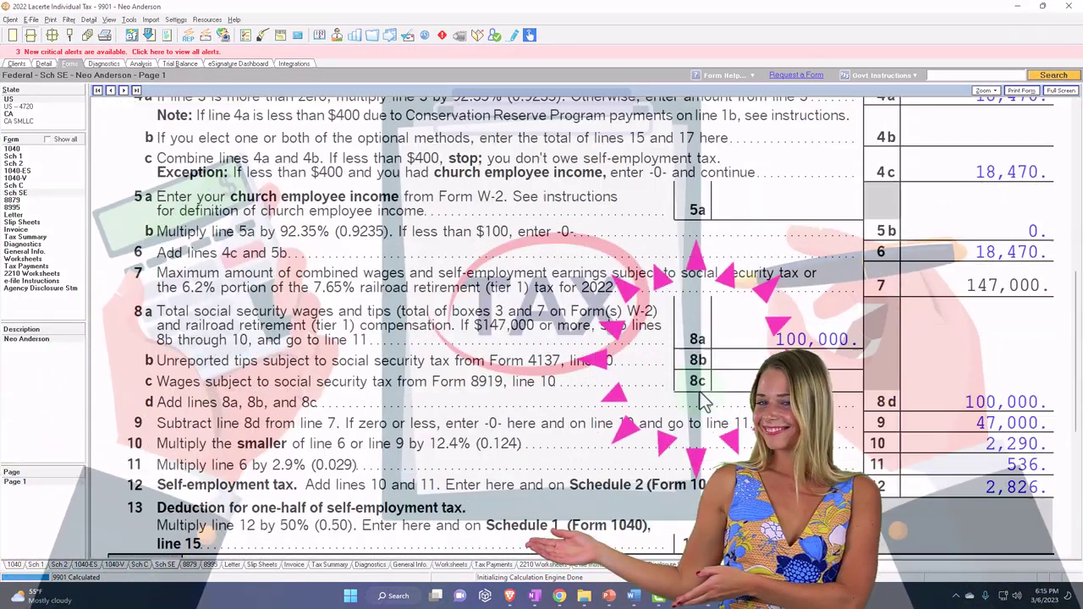
scroll(699, 391, "down", 2)
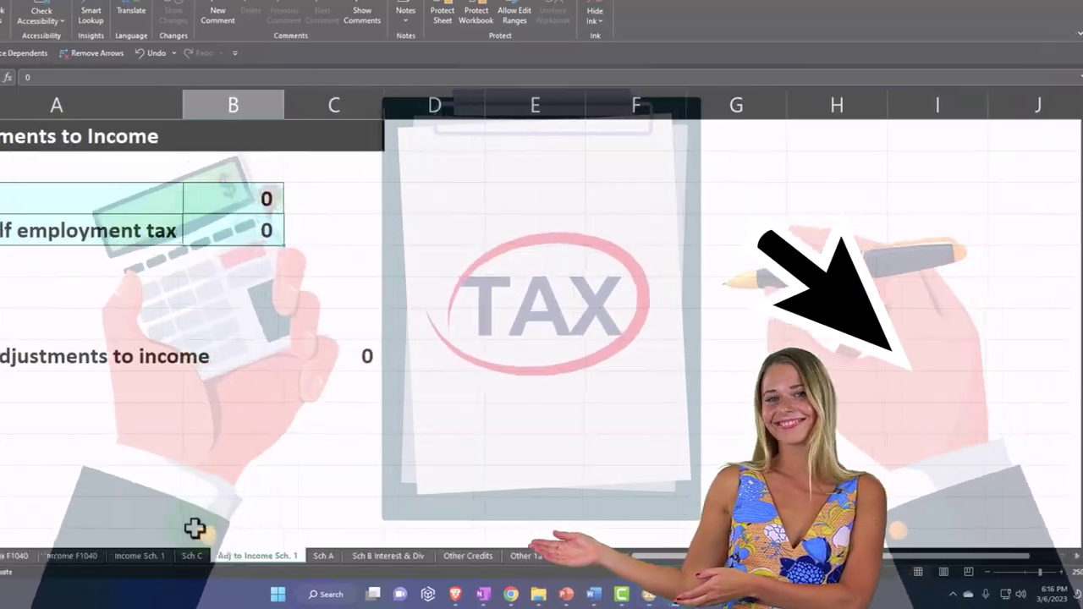
- Back in Excel, enter 2,826 as the self-employment tax in C3 of the Other Taxes sheet
left_click(529, 556)
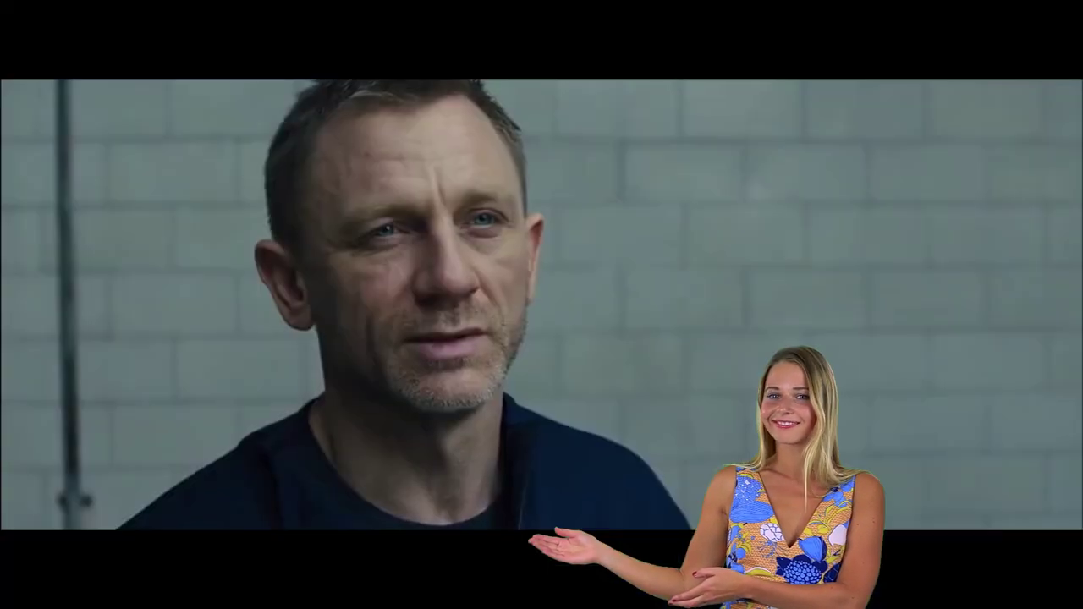
left_click(470, 219)
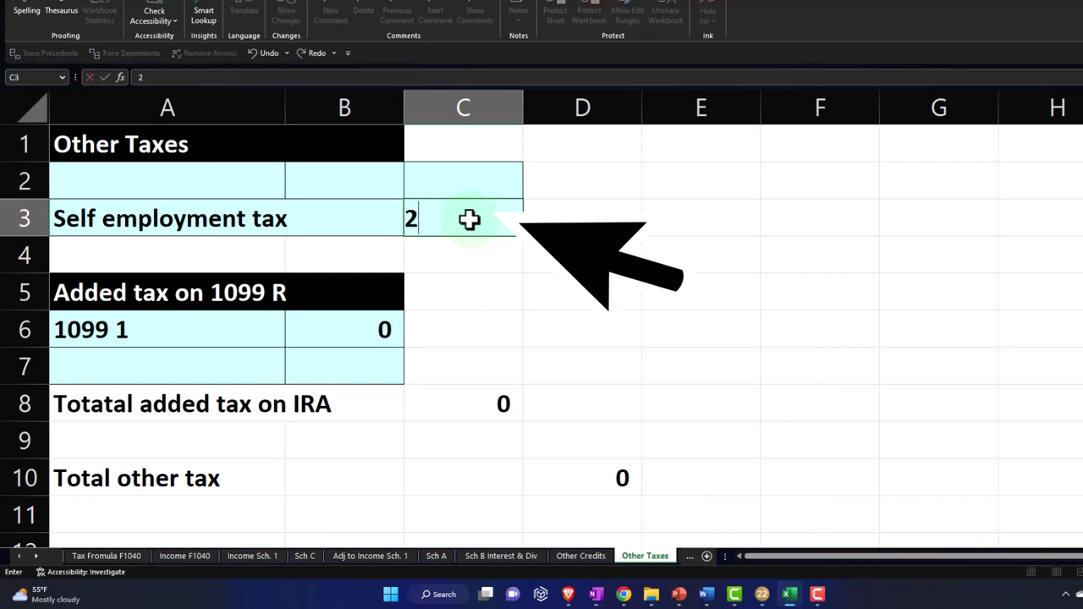
type("2826")
key("Return")
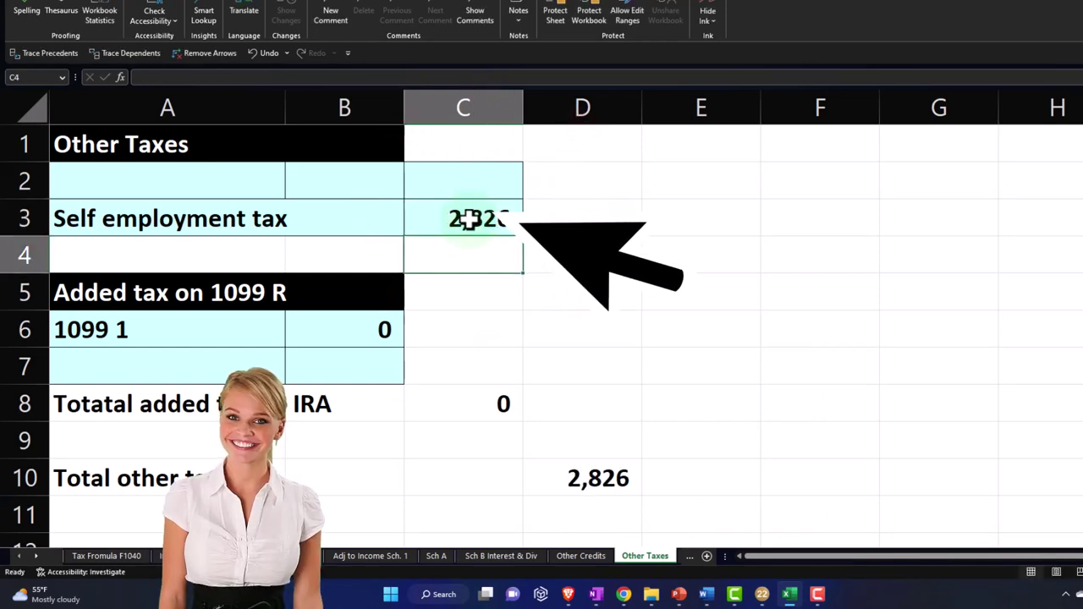
- Calculate half the self-employment tax in B4 of the Adj to Income Sch. 1 sheet with ='Other Taxes'!C3/2
left_click(378, 556)
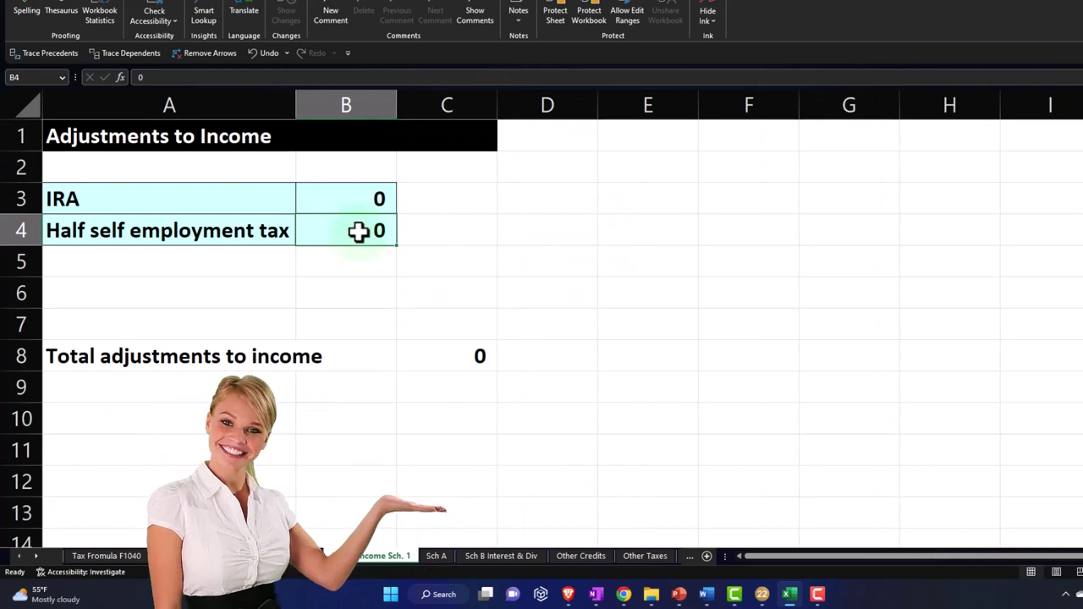
type("=")
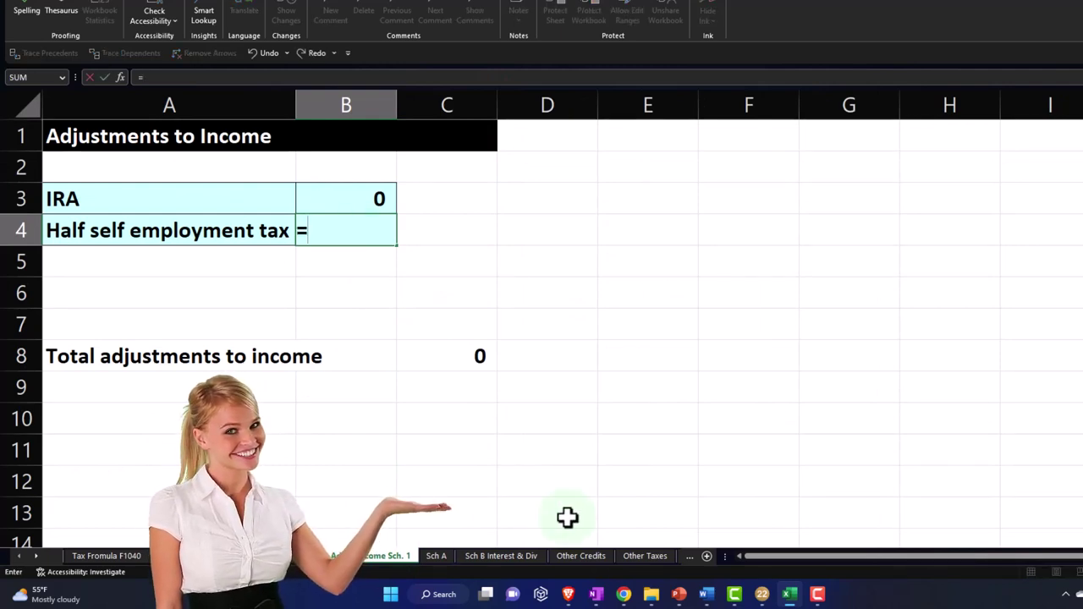
left_click(647, 557)
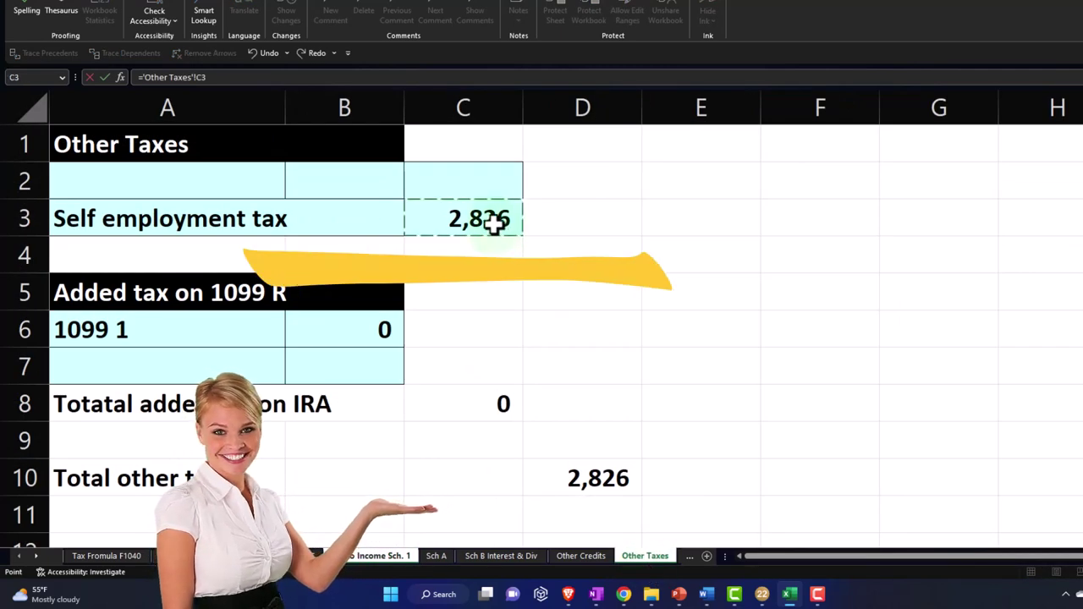
type("/")
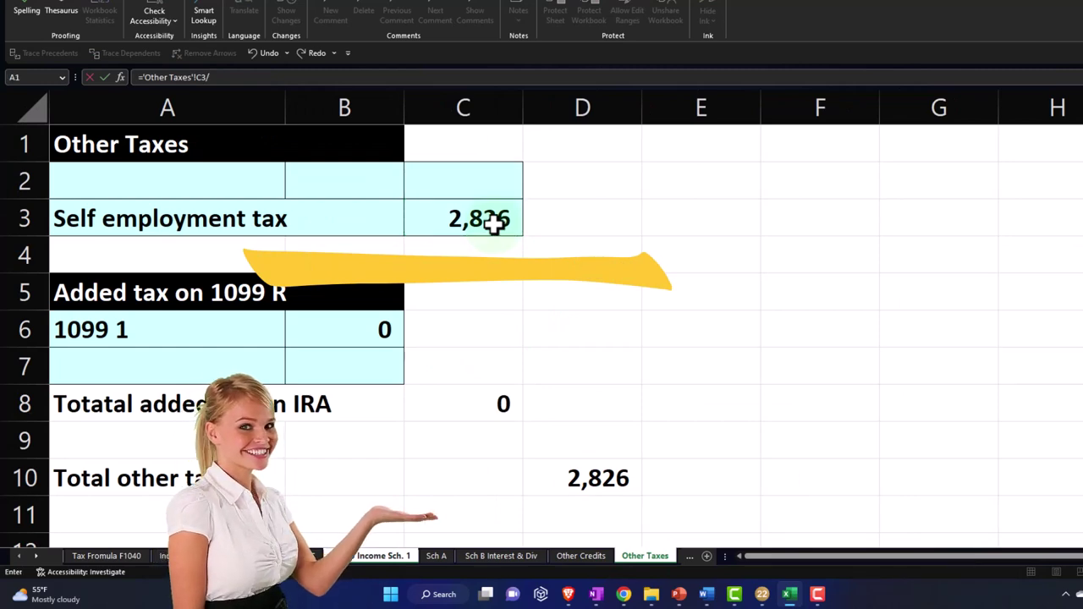
type("2")
key("Return")
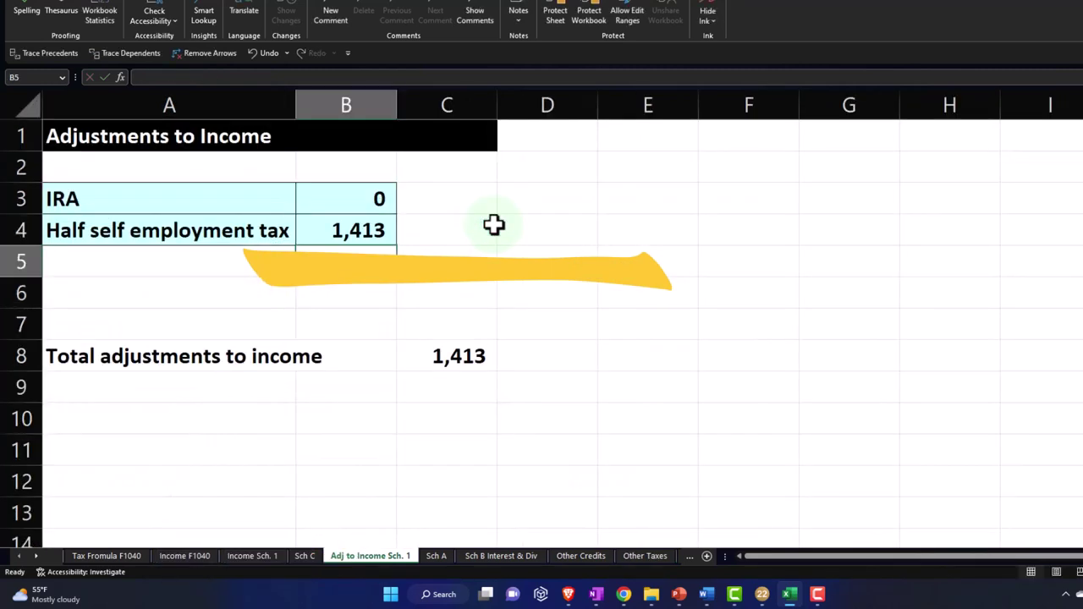
- Return to the Tax Formula F1040 sheet and check income, adjustments to income and adjusted gross income in D2 to D4
left_click(101, 557)
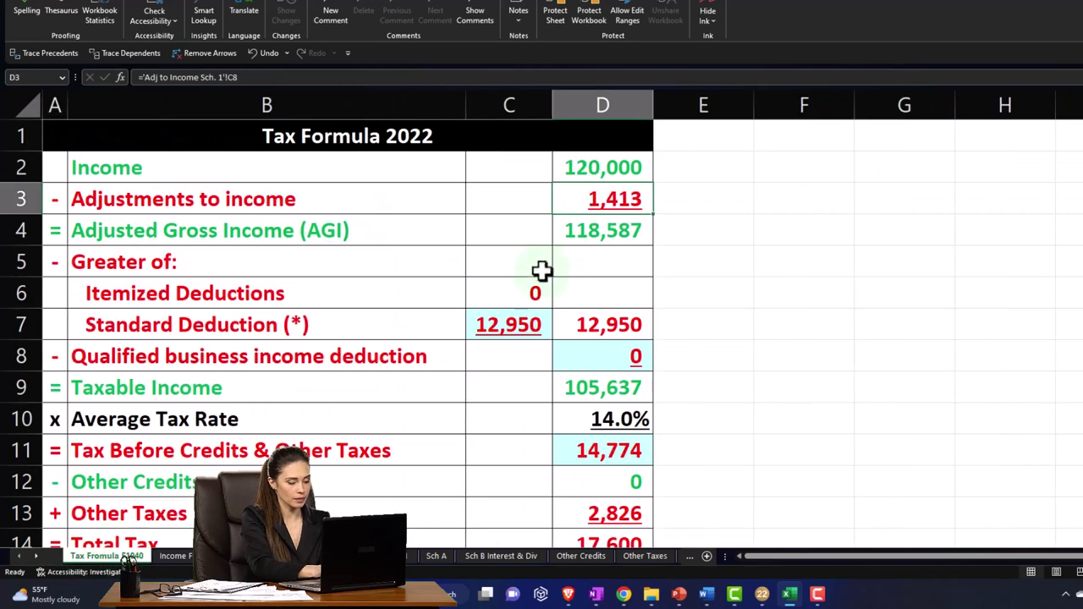
left_click(590, 172)
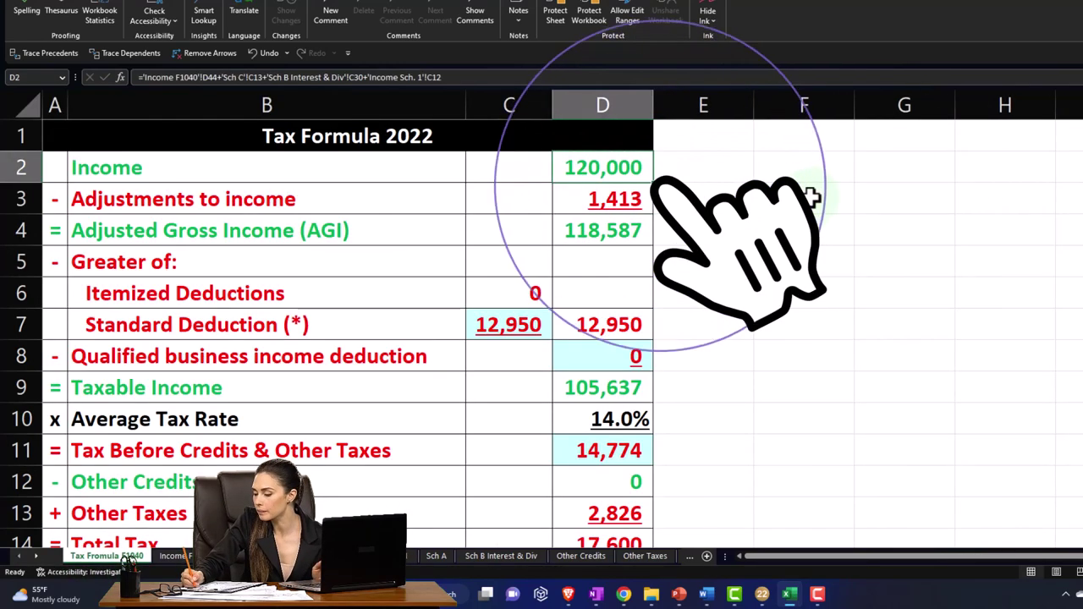
key("Down")
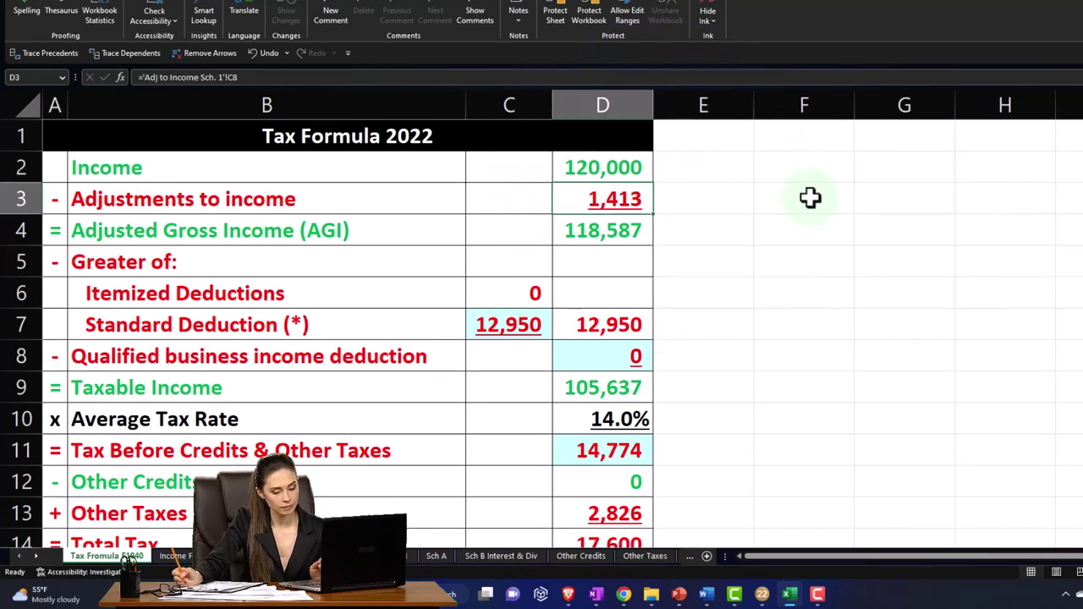
key("Down")
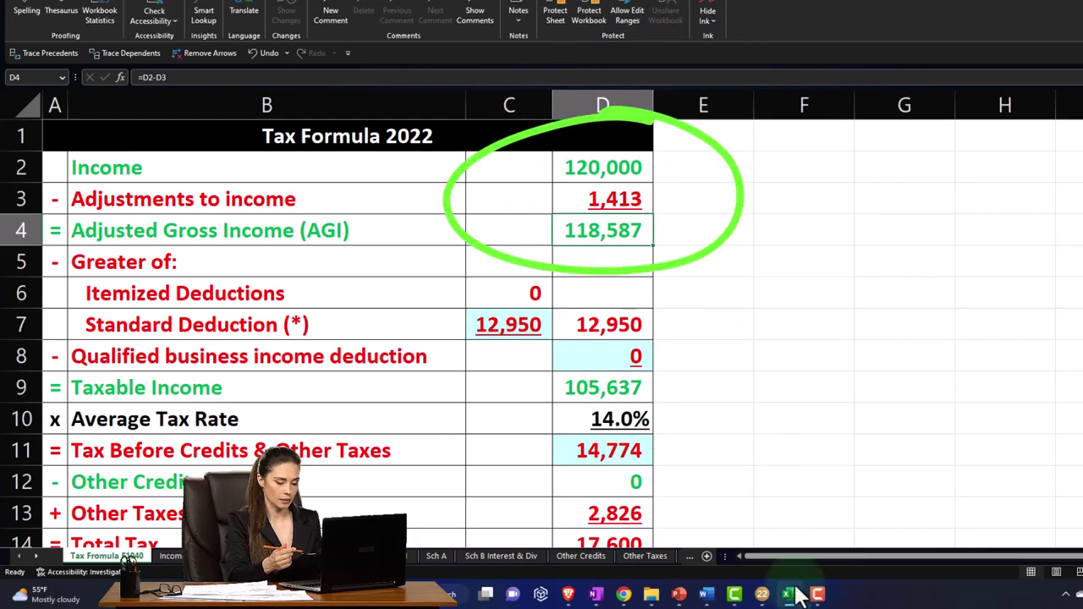
- Switch to Lacerte and compare Form 1040 page 1 from total income through adjusted gross income, deductions and taxable income
left_click(763, 595)
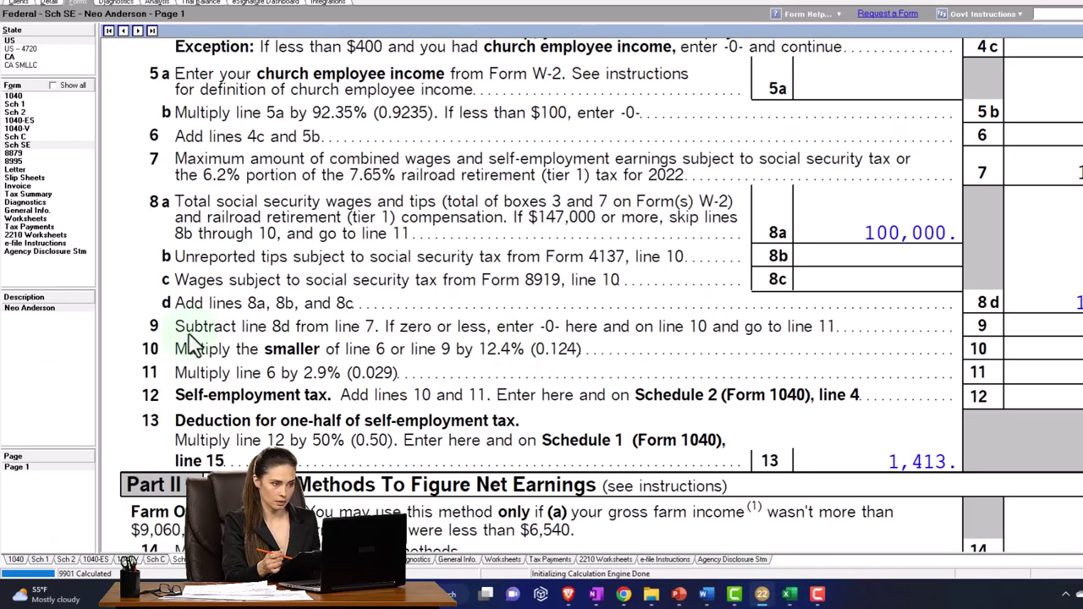
left_click(14, 95)
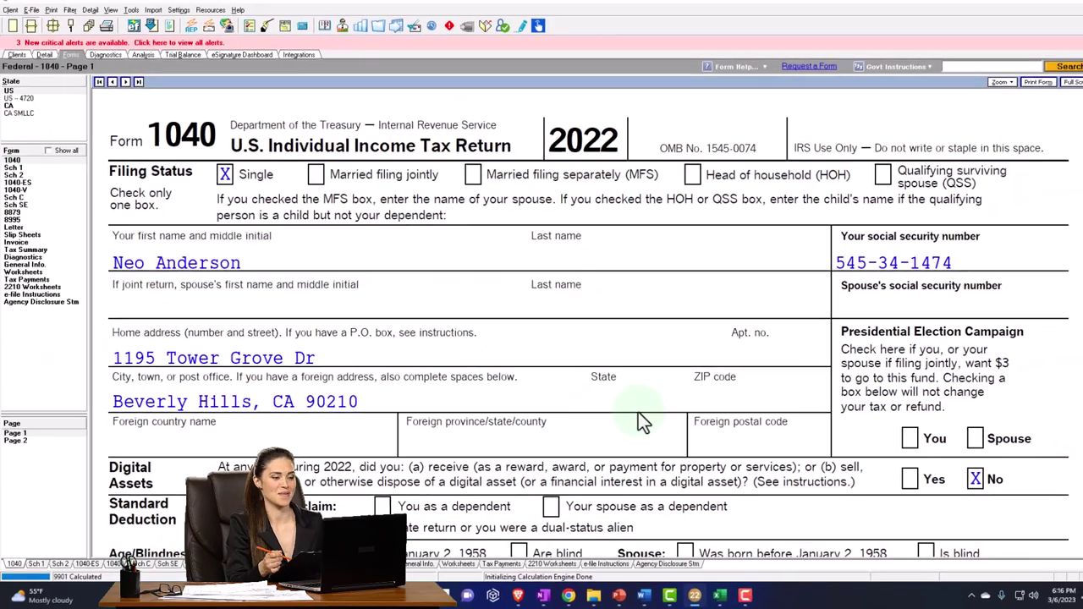
scroll(633, 415, "down", 5)
scroll(633, 420, "down", 3)
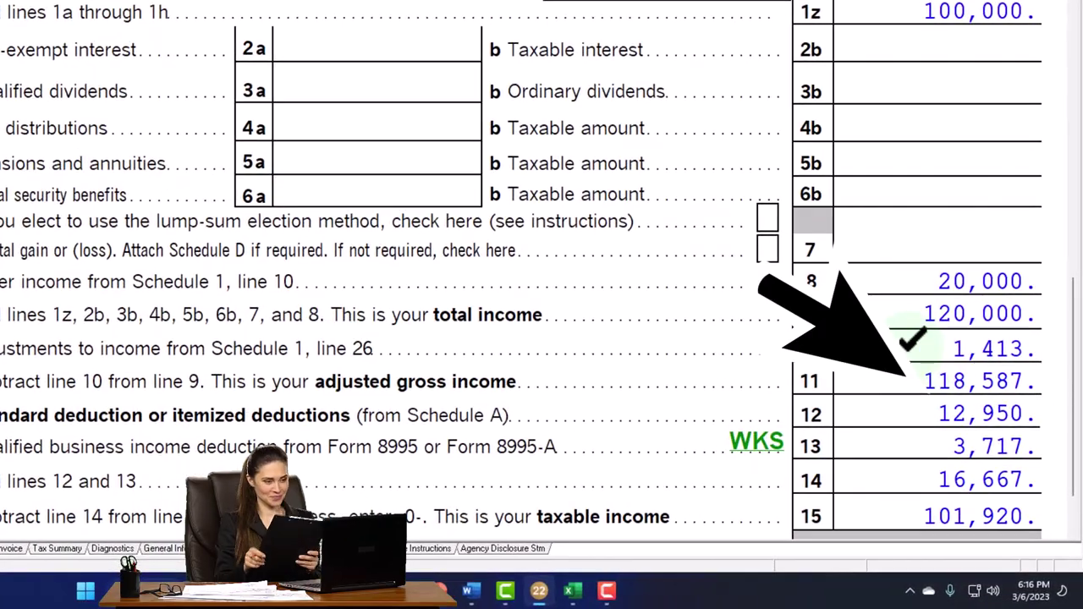
- Back in Excel, enter 3,717 as the qualified business income deduction in D8 of the Tax Formula F1040 sheet
left_click(574, 592)
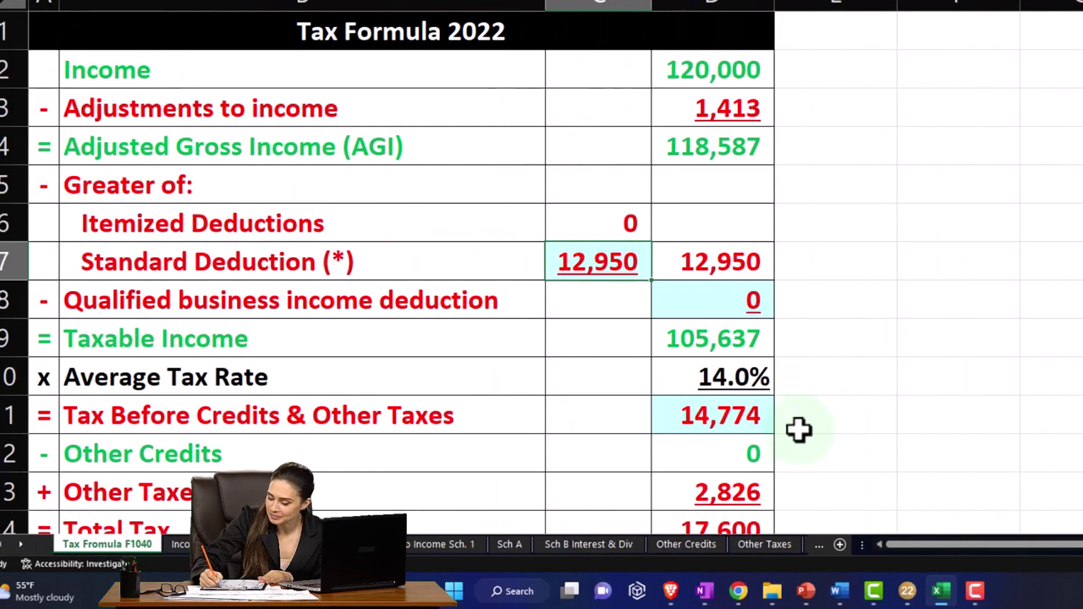
left_click(730, 302)
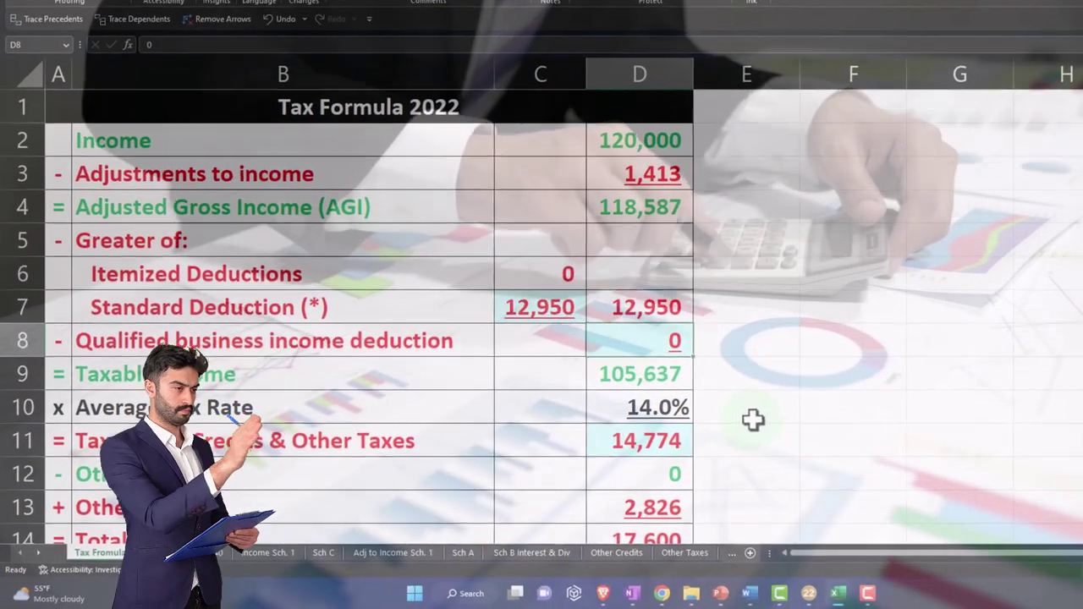
type("3,")
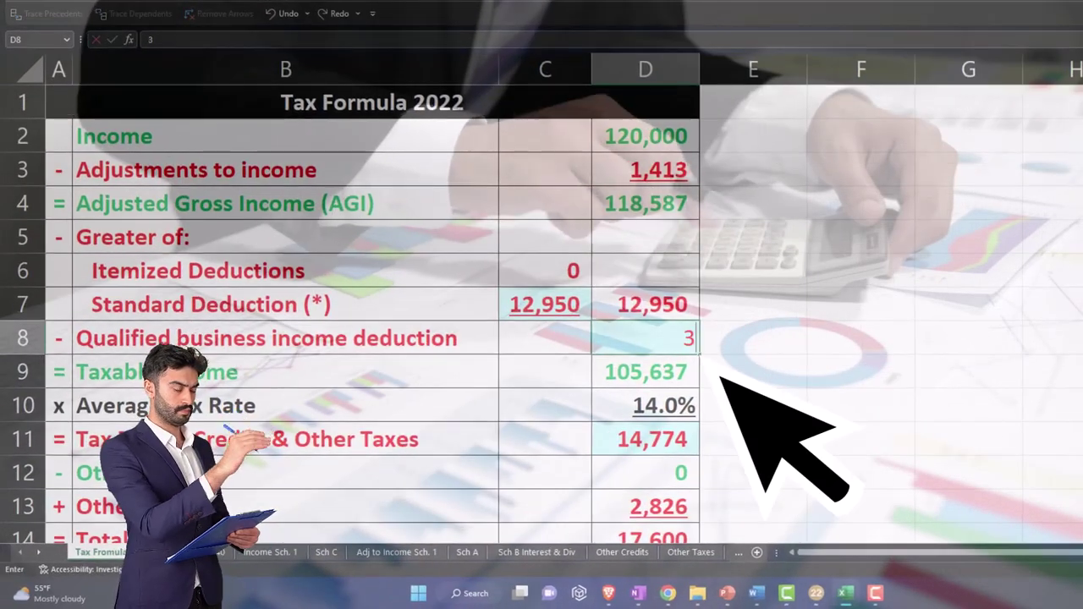
type("717")
key("Return")
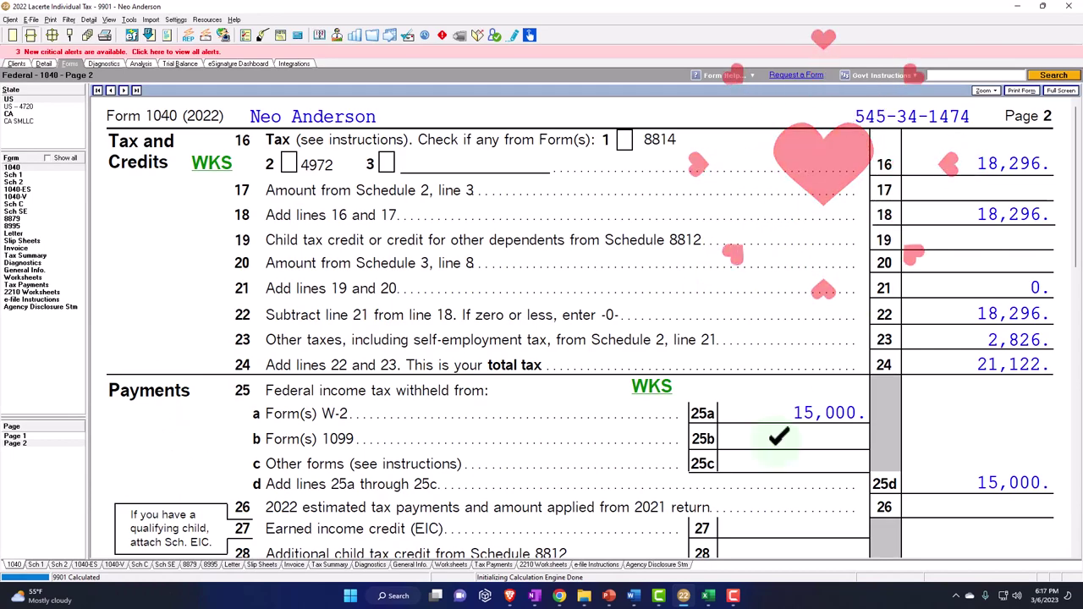
- Take the line 16 tax from Form 1040 page 2 and enter 18,296 as tax before credits and other taxes in D11
left_click(708, 596)
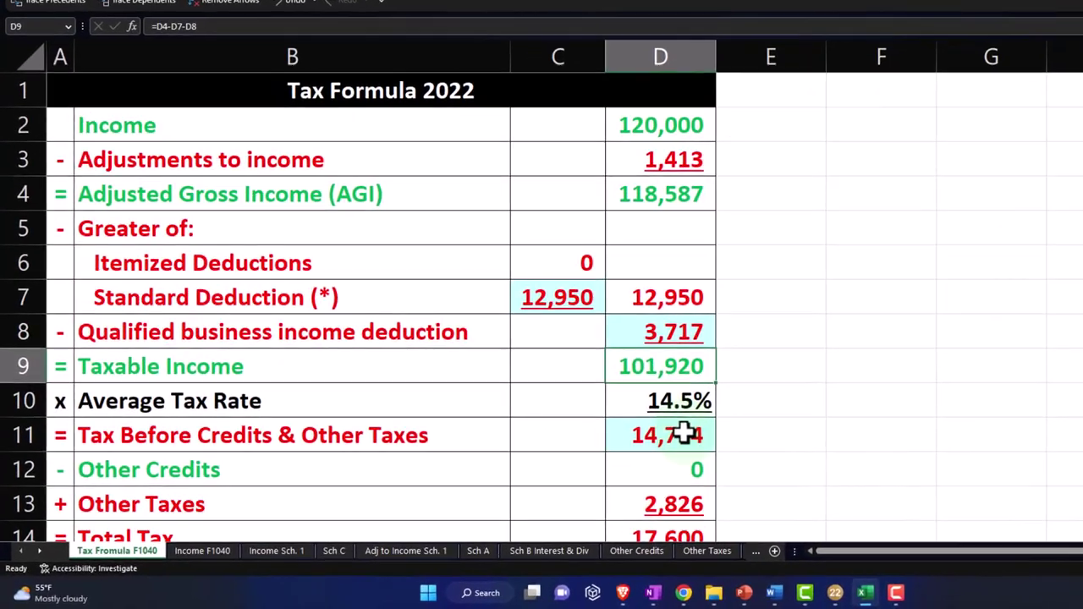
left_click(568, 465)
type("18,296")
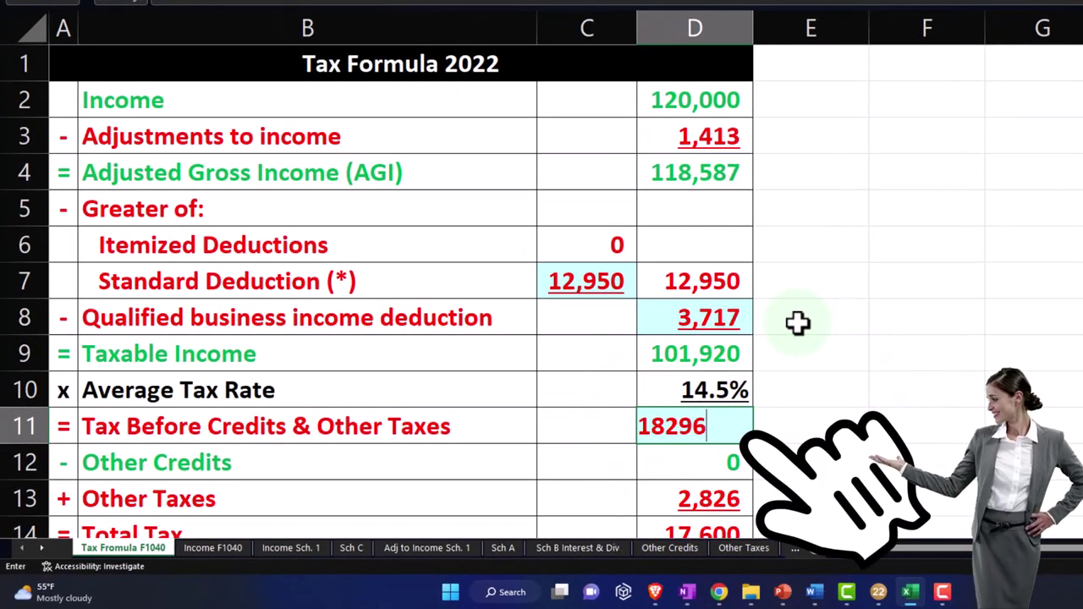
key("Return")
- Check the total tax formula in D14 and review the payments, tax due and penalties rows beneath it
scroll(798, 321, "down", 1)
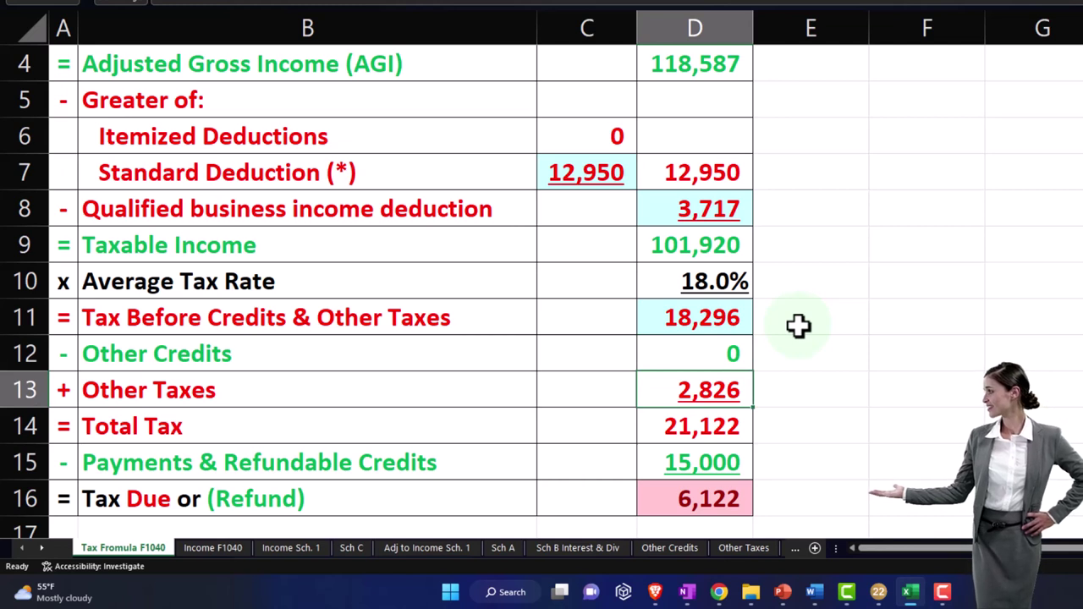
key("Return")
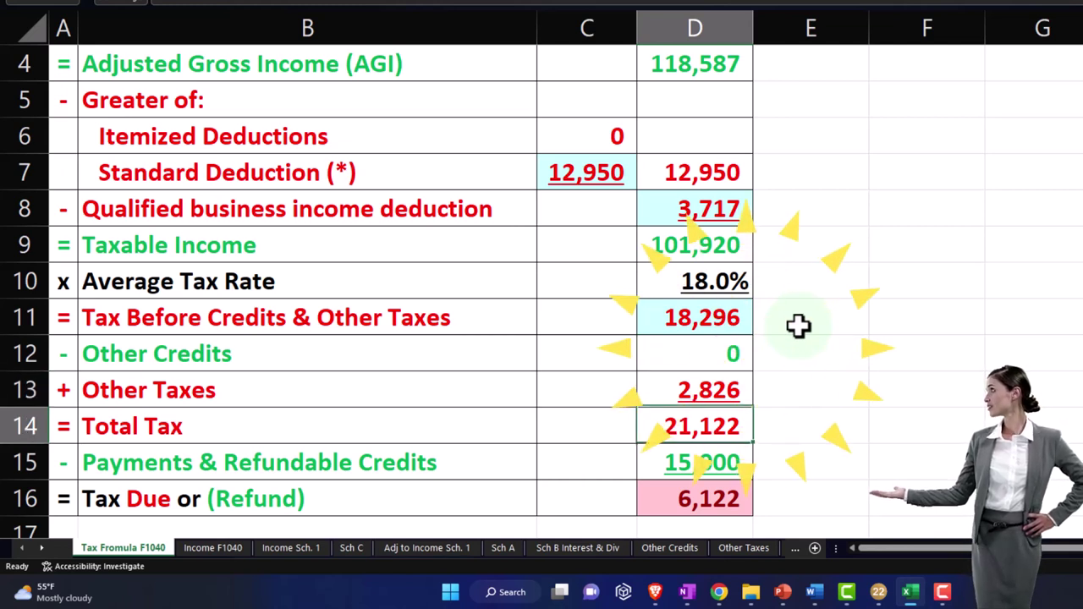
double_click(741, 423)
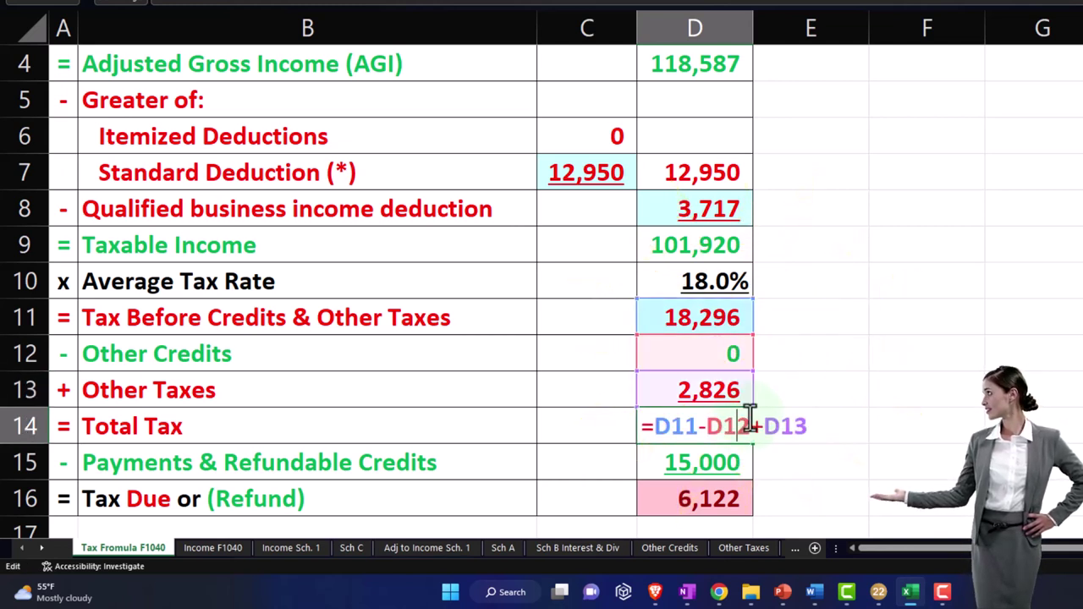
key("Return")
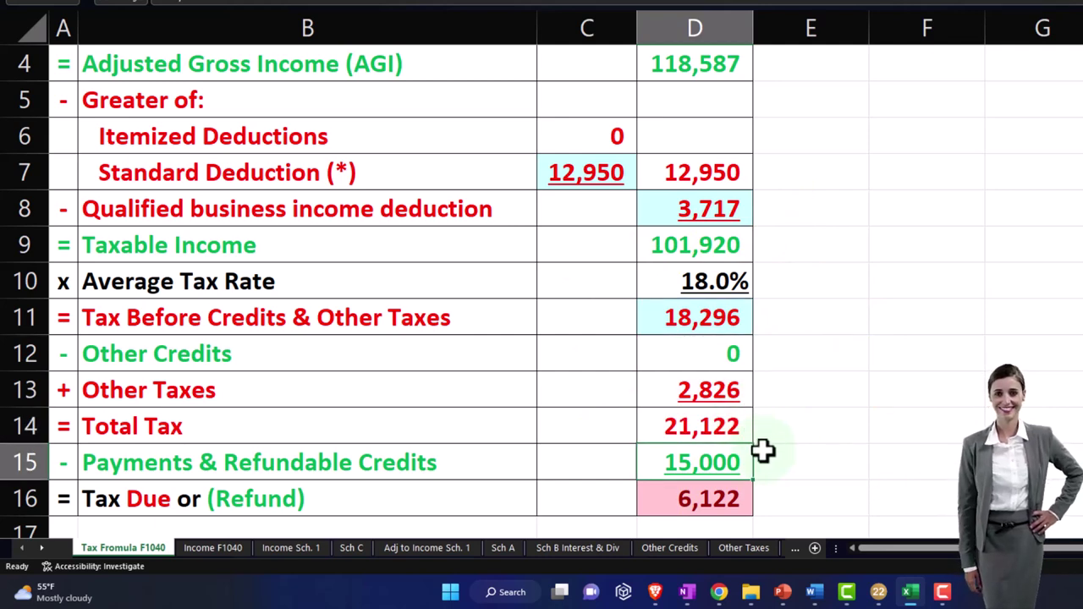
scroll(763, 459, "down", 1)
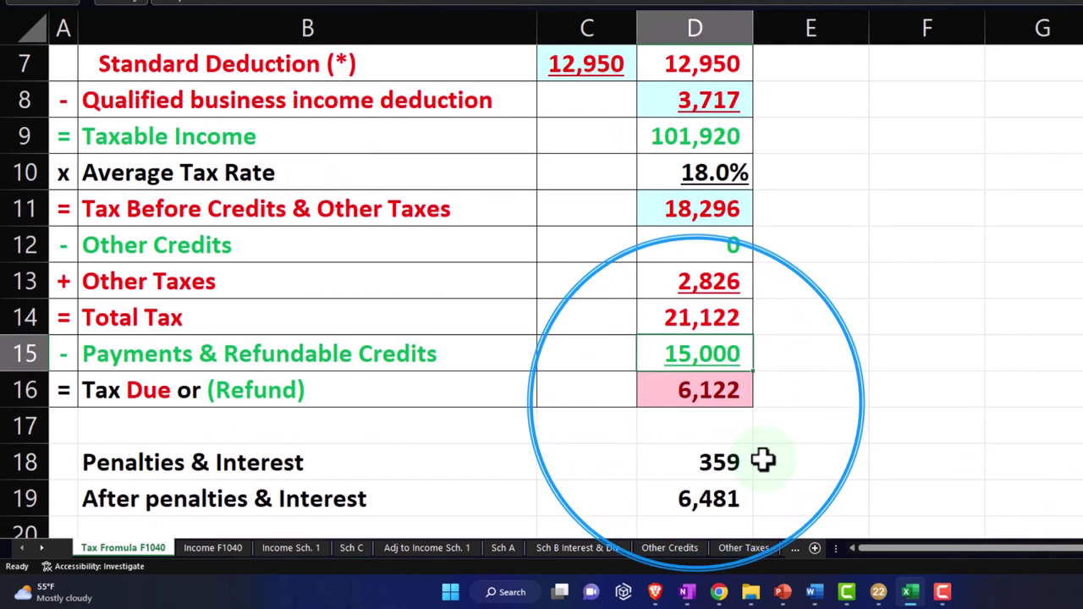
- Look up the estimated tax penalty on Form 1040 line 38 in Lacerte and enter 161 as penalties and interest in Excel cell D18
left_click(901, 592)
scroll(812, 452, "down", 5)
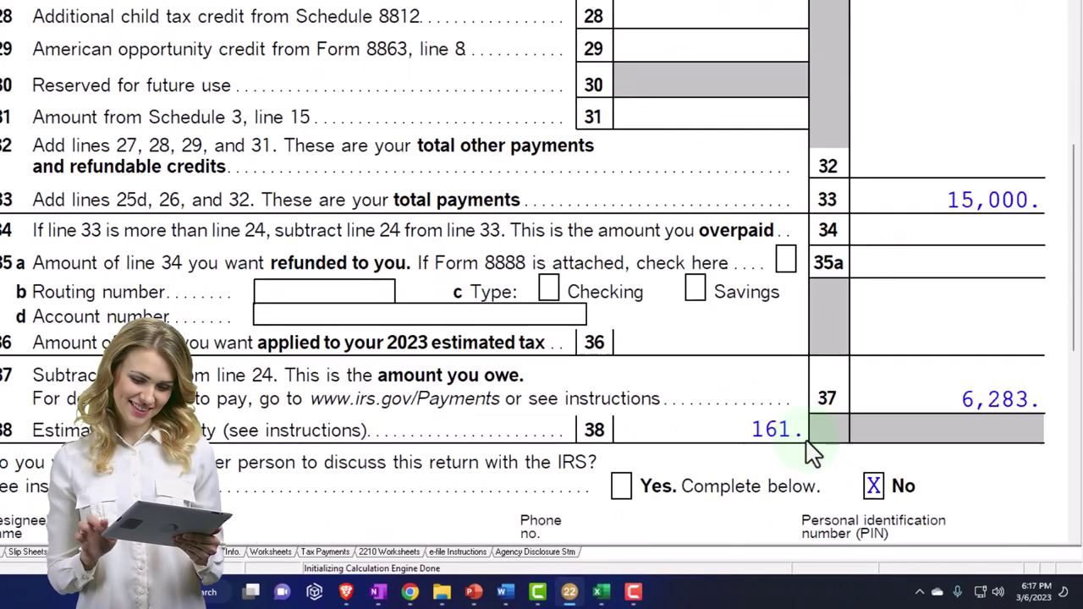
left_click(601, 592)
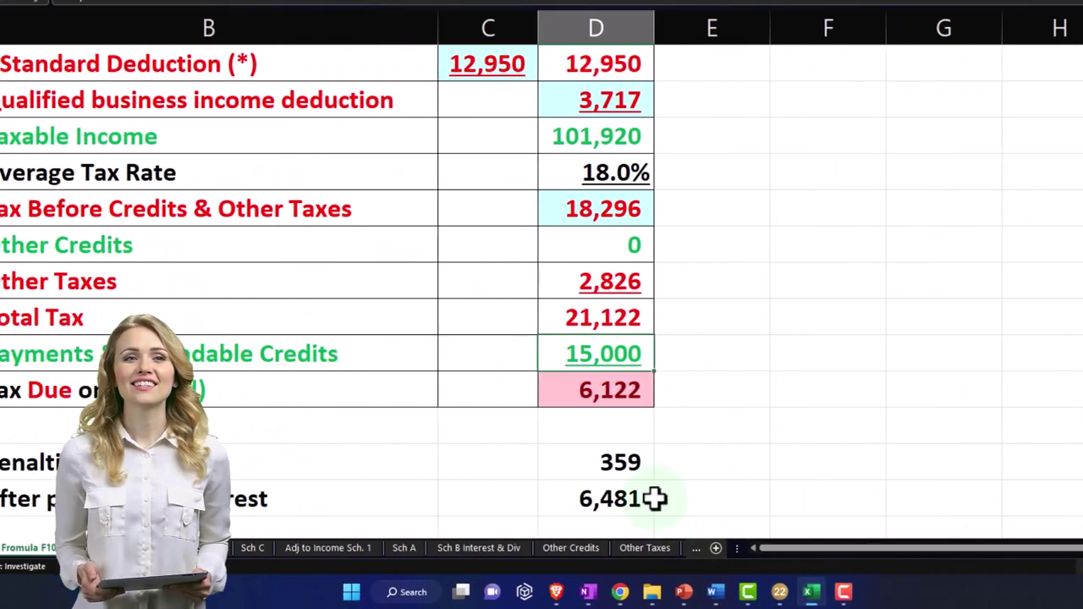
left_click(618, 462)
type("161")
key("Return")
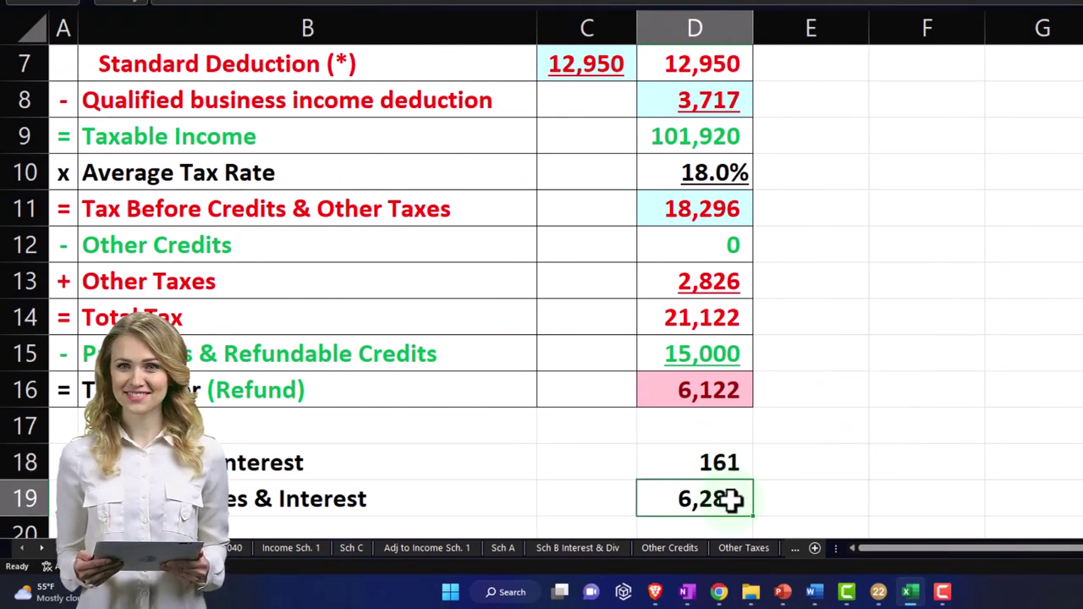
- Switch to Lacerte and review the Form 1040 page 1 income lines and the business income line in Schedule 1 Part I
left_click(880, 594)
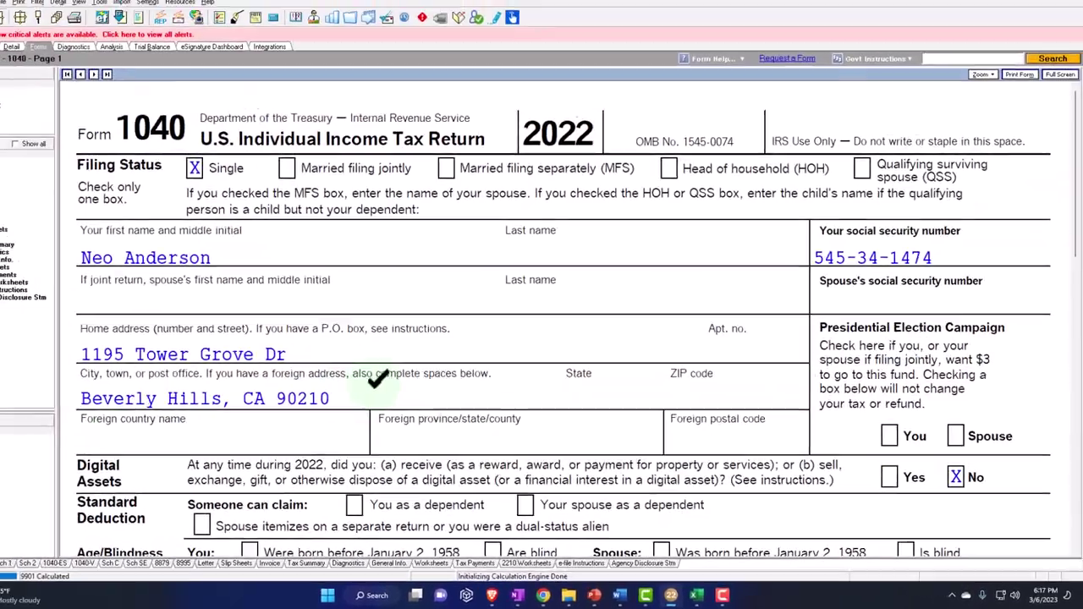
scroll(440, 391, "down", 10)
scroll(440, 391, "down", 5)
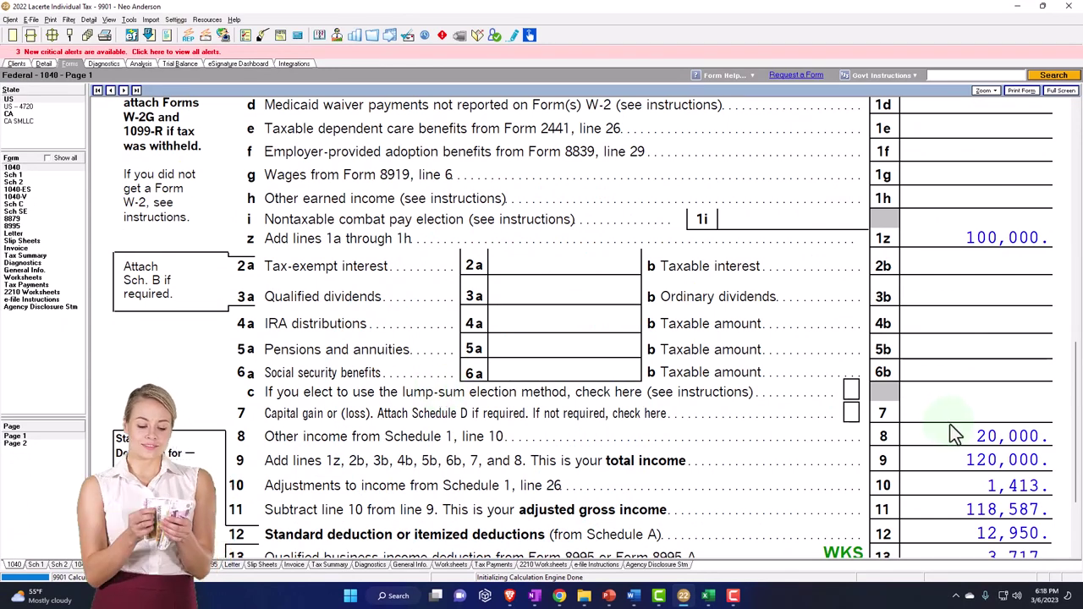
left_click(26, 176)
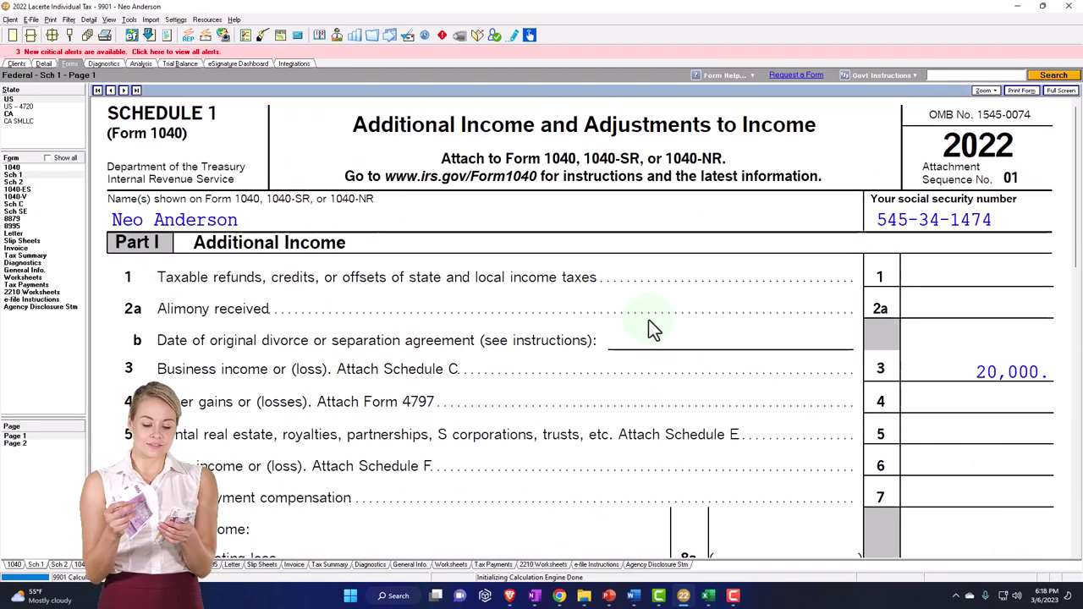
scroll(883, 408, "down", 2)
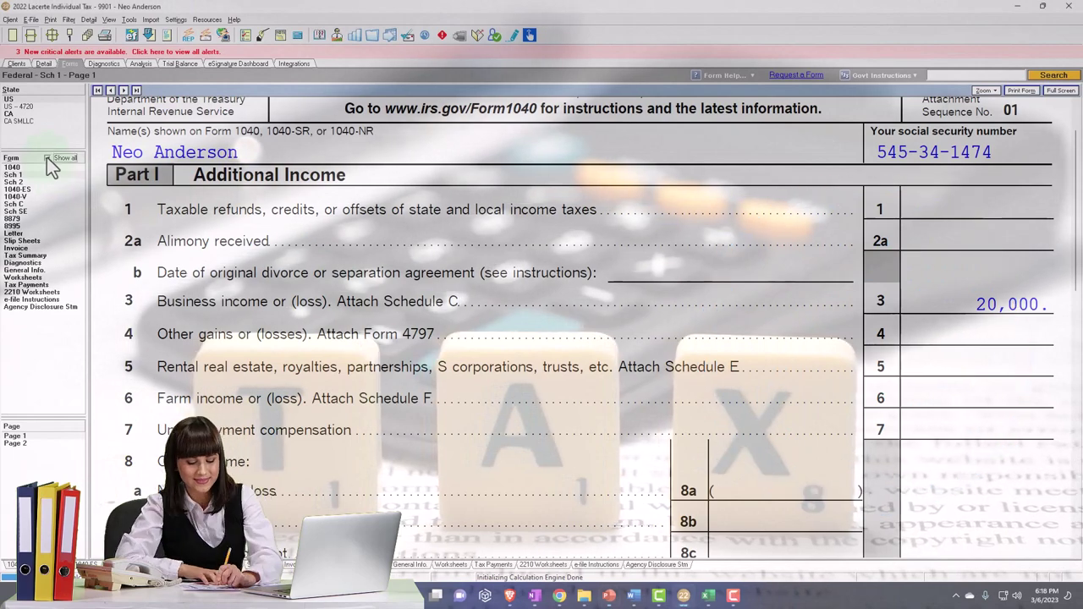
- Browse the full list of federal forms to view Form 4797, and return to the income lines of Form 1040
left_click(47, 158)
scroll(31, 312, "down", 3)
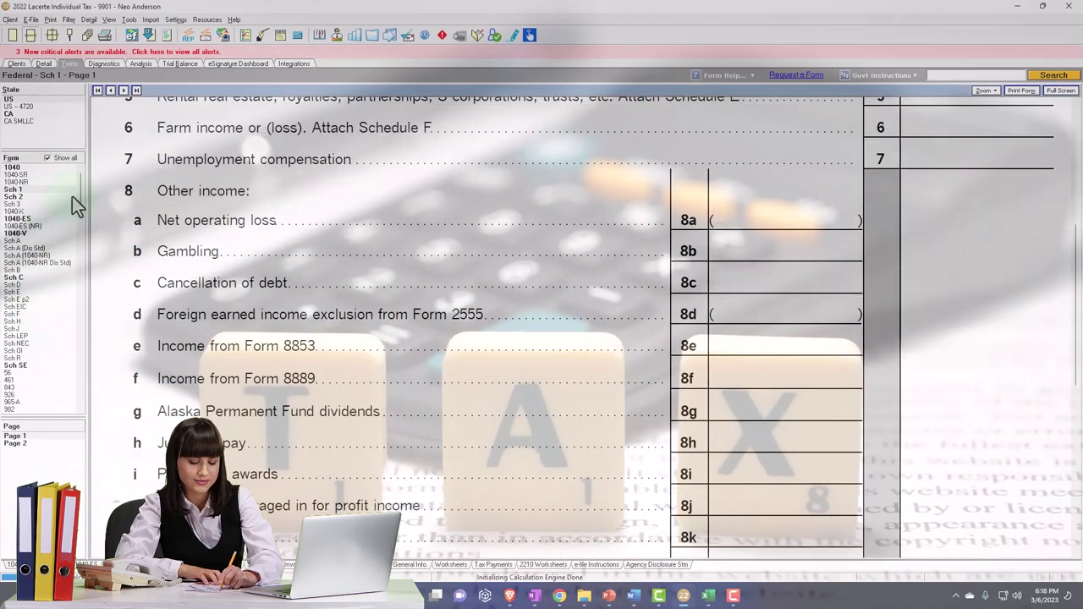
left_click_drag(80, 187, 81, 250)
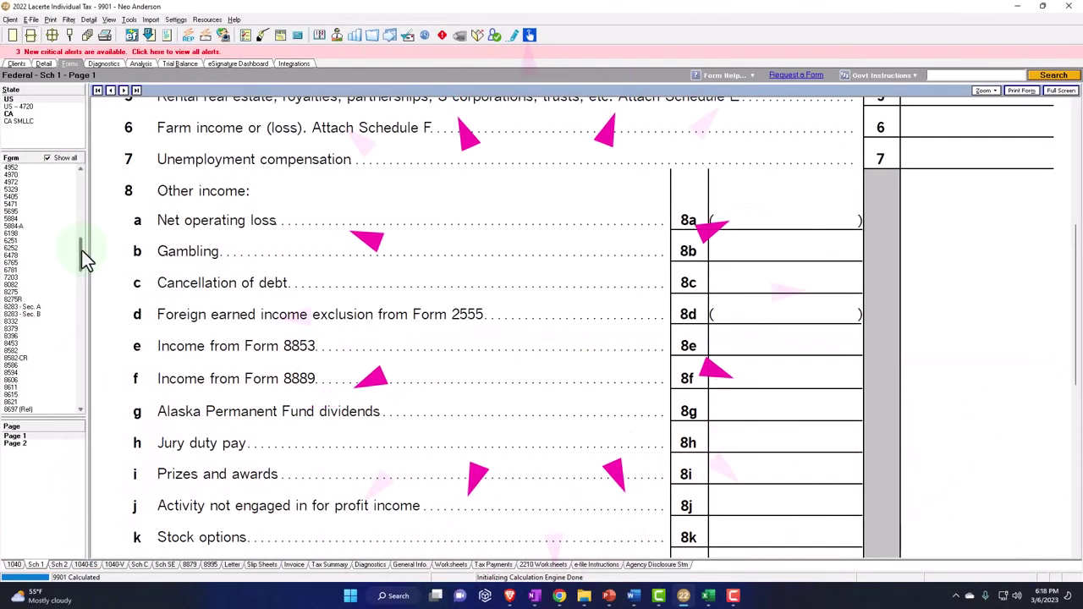
left_click(23, 182)
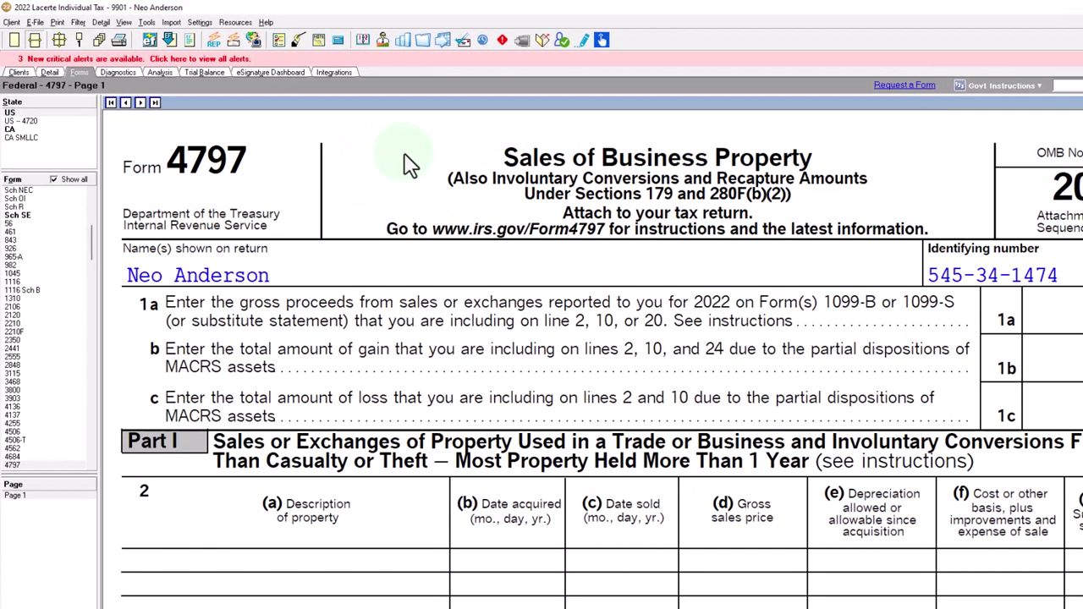
left_click(55, 181)
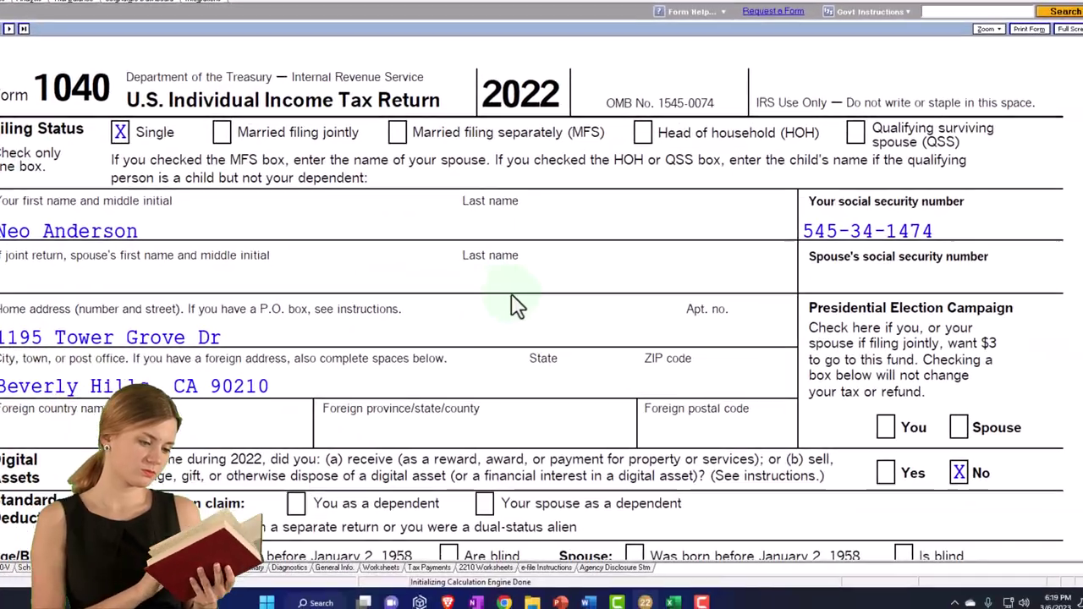
scroll(520, 303, "down", 10)
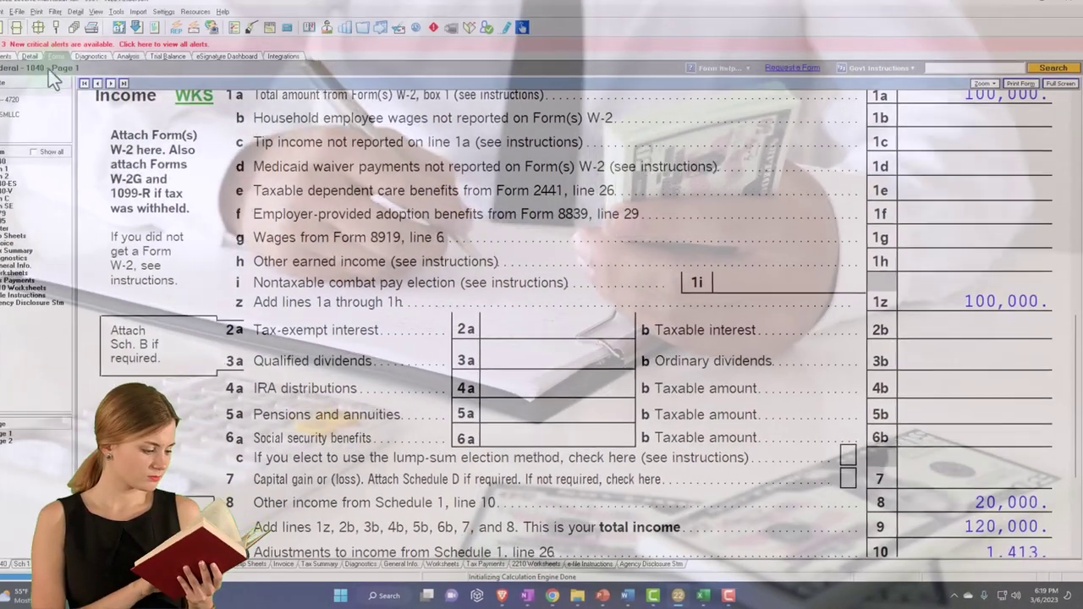
- In the Business Income (Schedule C) input screen, set the federal advertising expense to 40,000
left_click(44, 65)
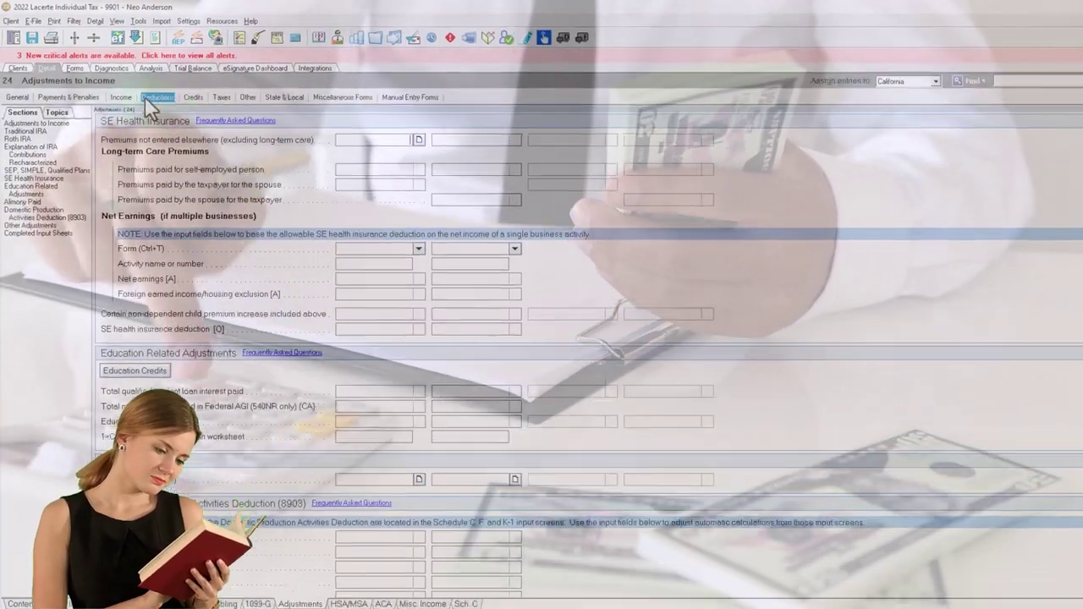
left_click(115, 91)
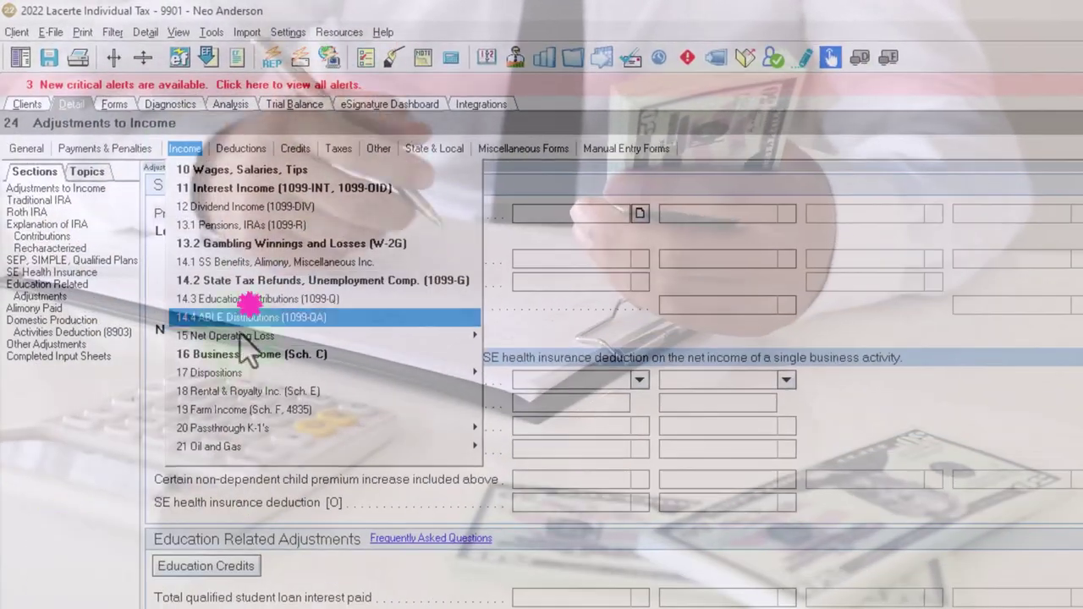
left_click(239, 336)
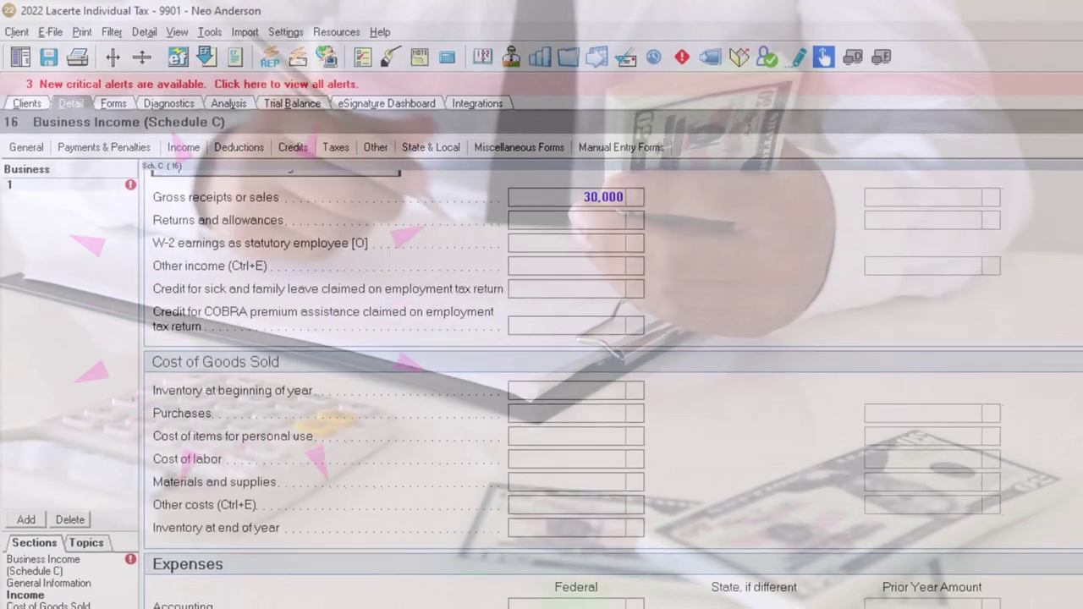
left_click(503, 561)
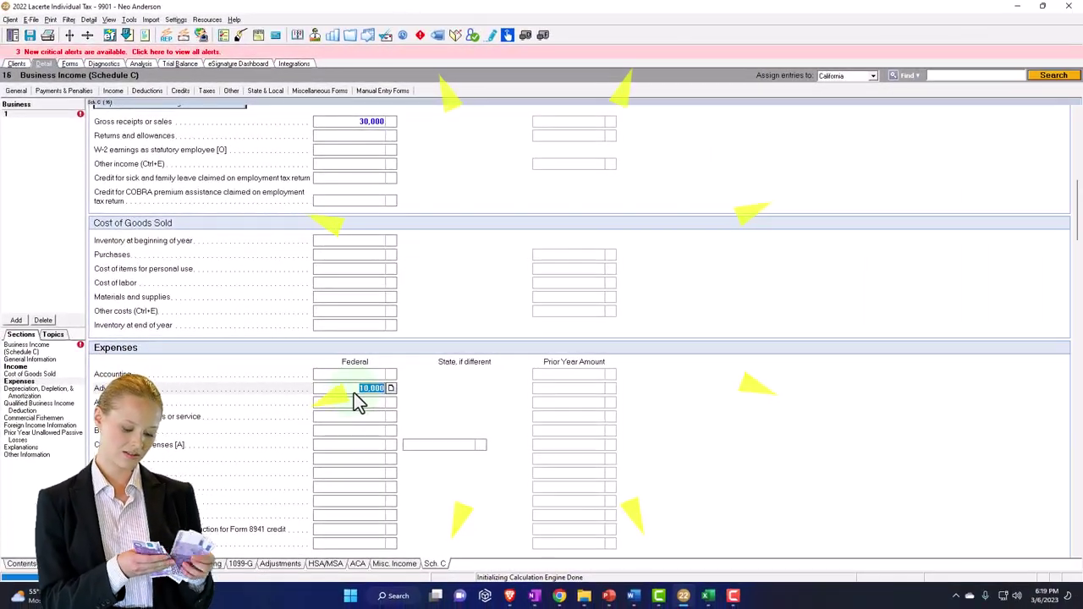
type("40")
left_click(357, 402)
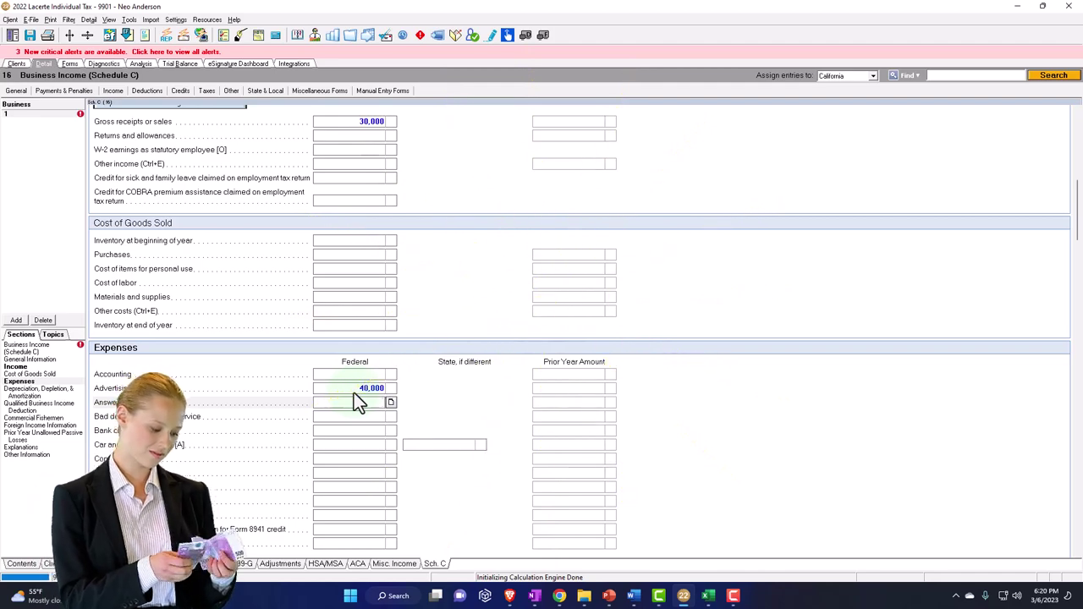
- Review the recalculated Form 1040 and examine Schedule C from gross receipts through total expenses and tentative profit or loss on line 29
left_click(70, 63)
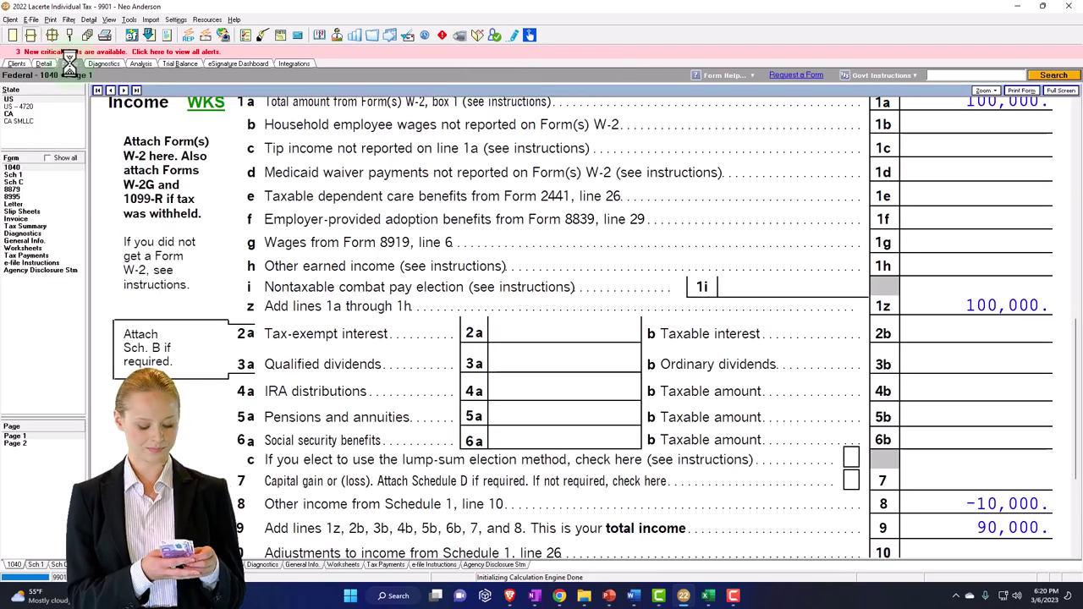
left_click(26, 188)
left_click(23, 182)
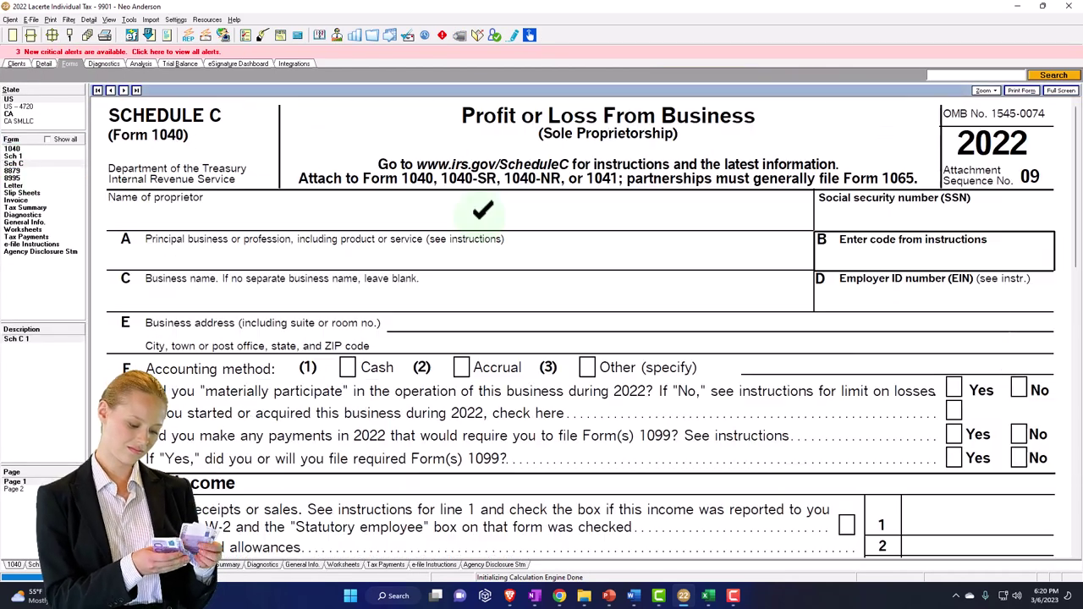
scroll(715, 274, "down", 5)
scroll(715, 273, "down", 3)
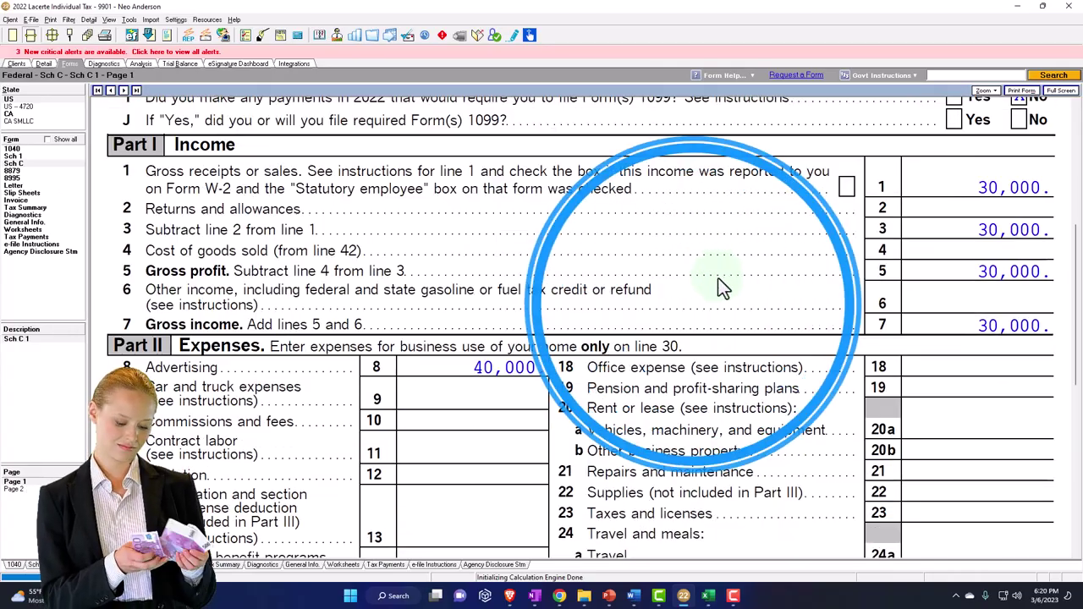
scroll(718, 281, "down", 5)
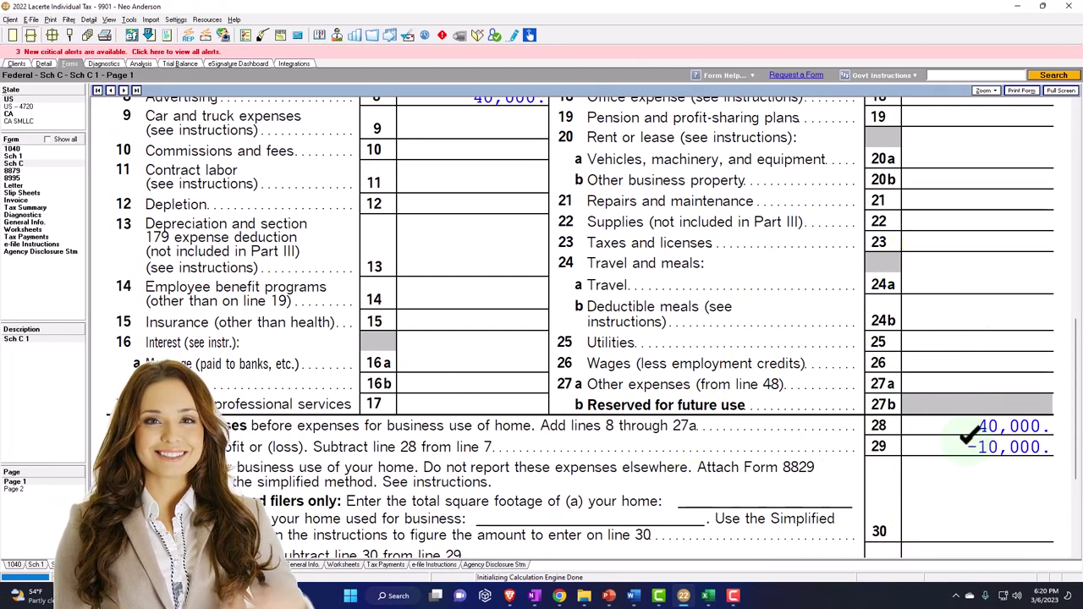
- Check Schedule C's net profit or loss on line 31, and follow it through Form 1040 from the wages line to taxable income on line 15
scroll(966, 442, "down", 3)
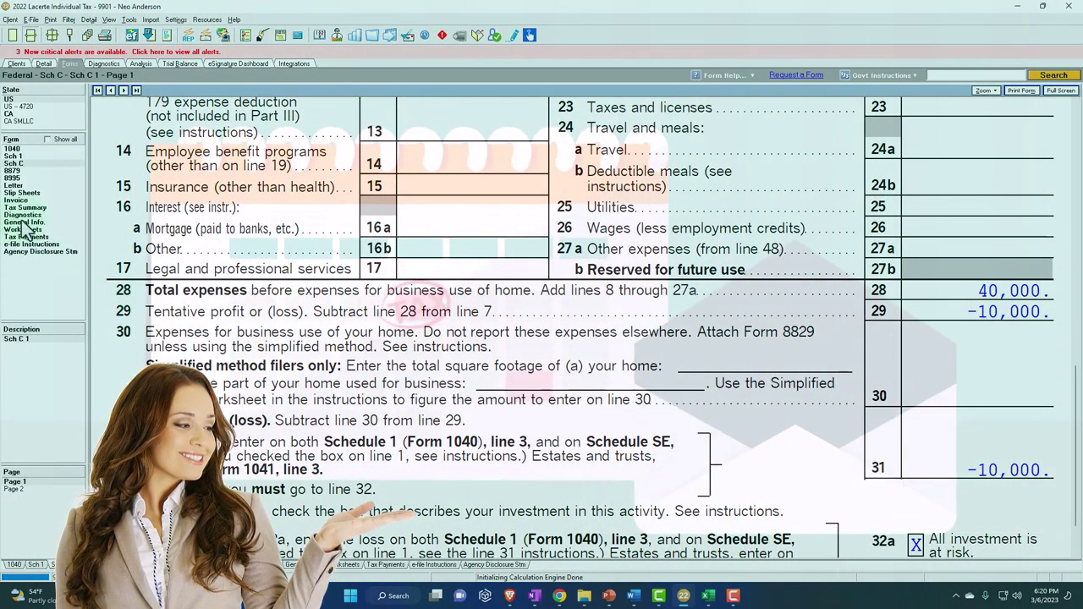
left_click(11, 149)
scroll(764, 310, "down", 5)
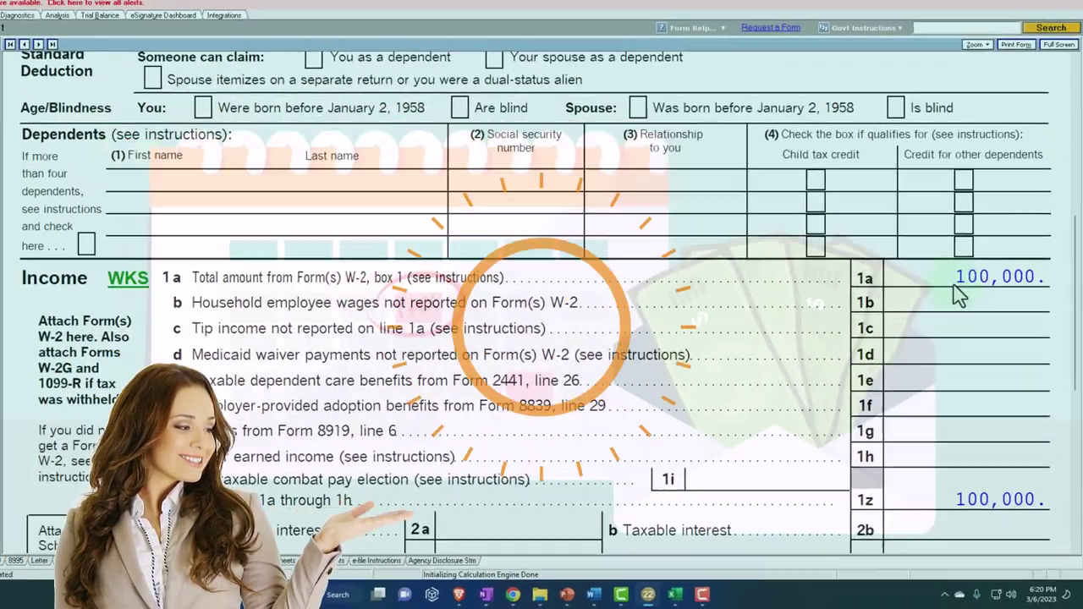
scroll(542, 279, "down", 2)
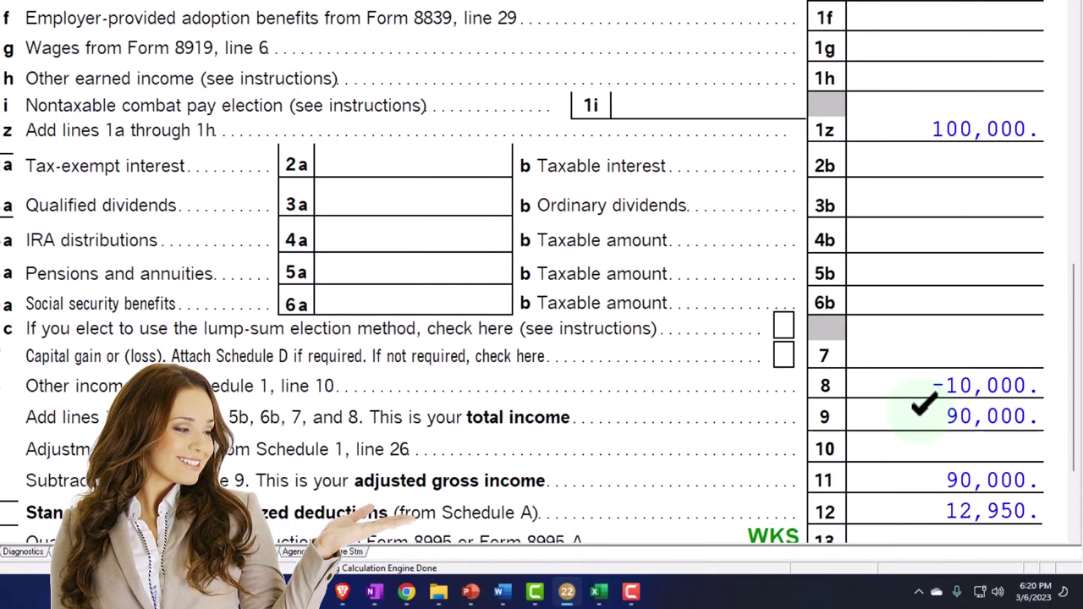
scroll(542, 279, "down", 2)
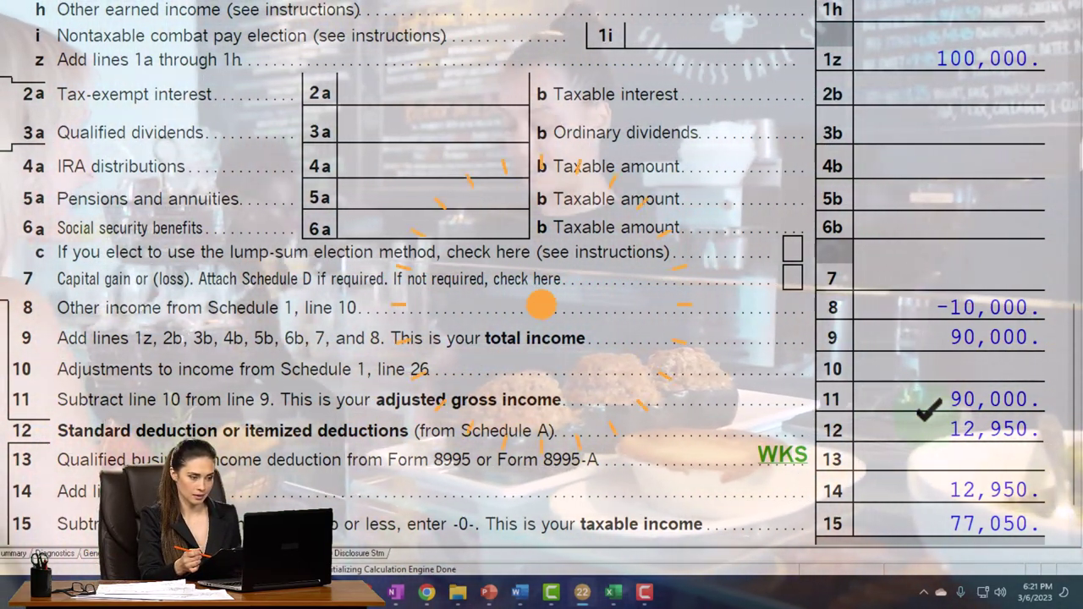
- Compare the W-2 wages on Form 1040 line 1a with the other income on line 8 and total income on line 9
scroll(928, 410, "up", 2)
scroll(928, 410, "up", 4)
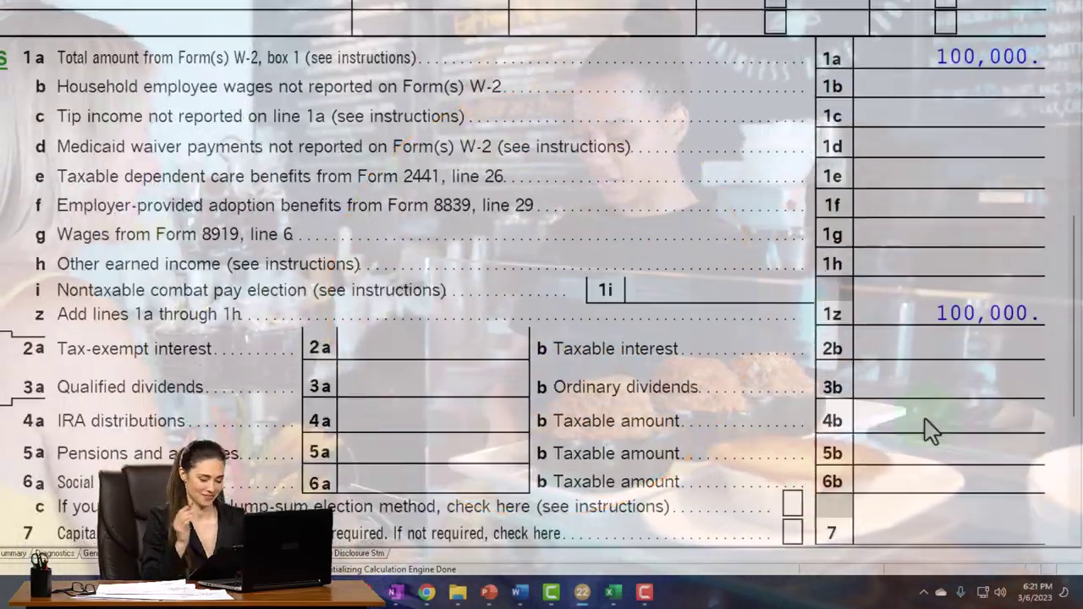
scroll(926, 423, "down", 2)
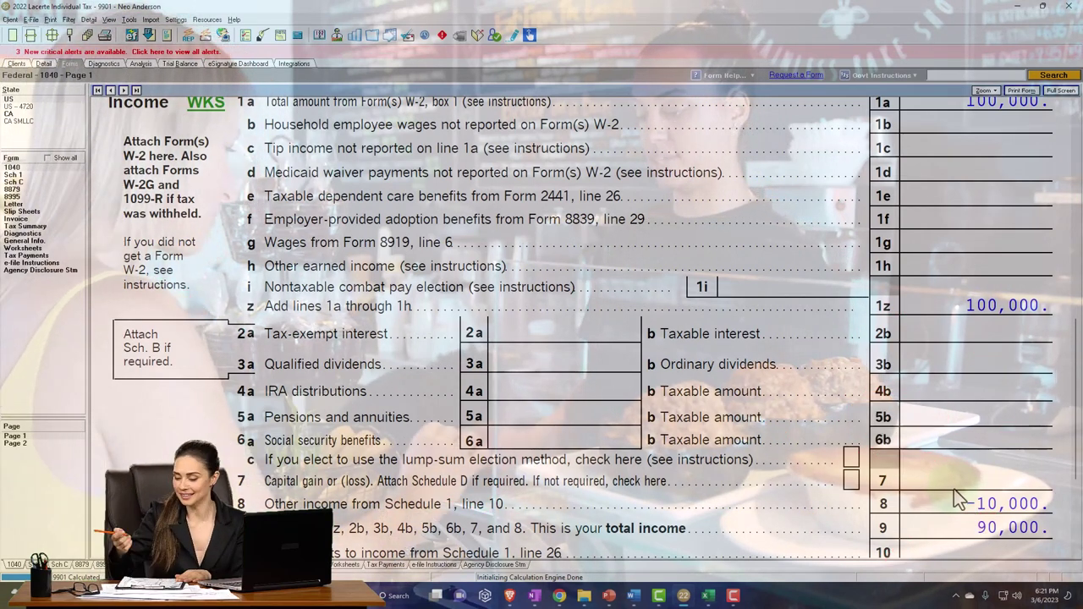
scroll(955, 498, "up", 2)
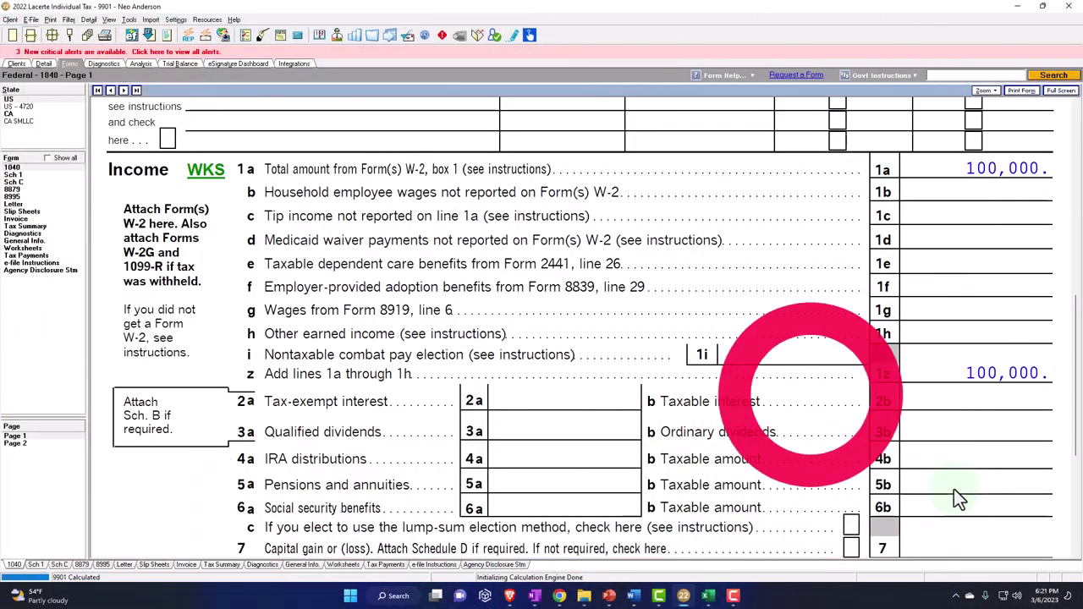